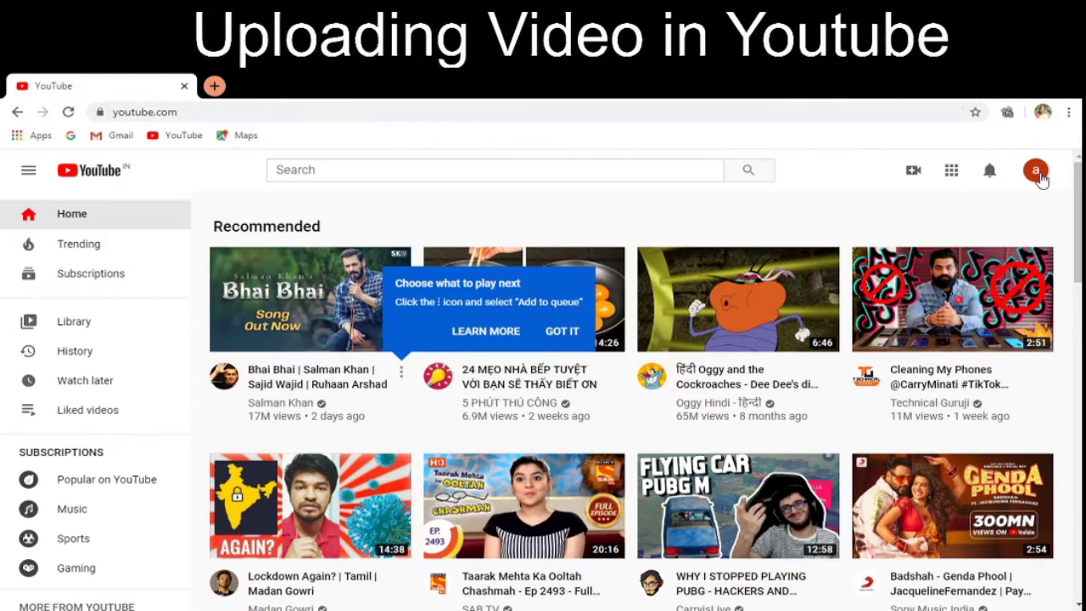
- Open the account menu from the profile avatar on the YouTube home page
click(1036, 172)
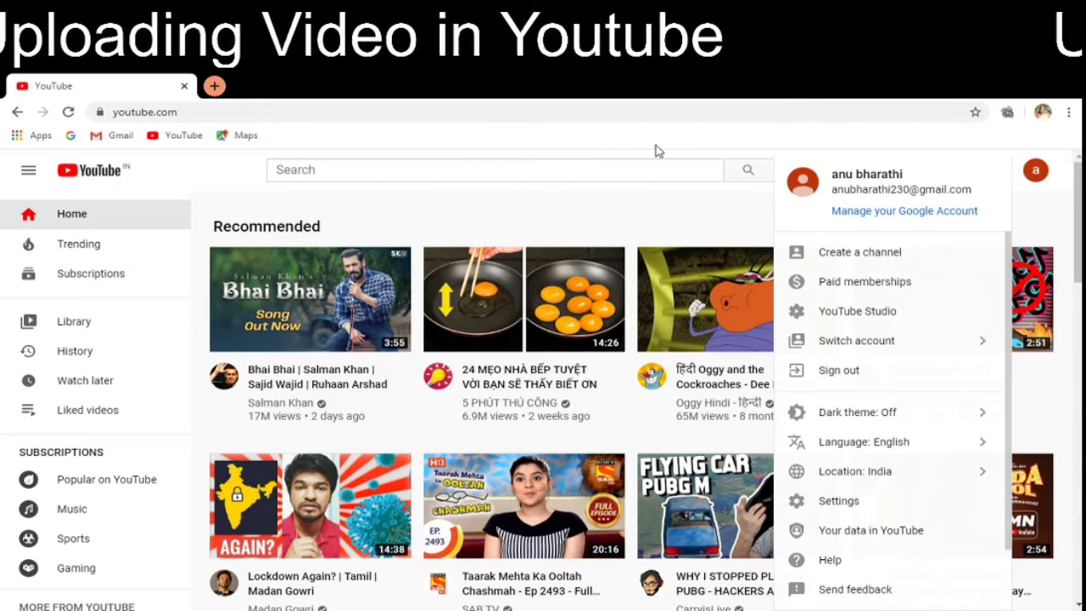
click(222, 110)
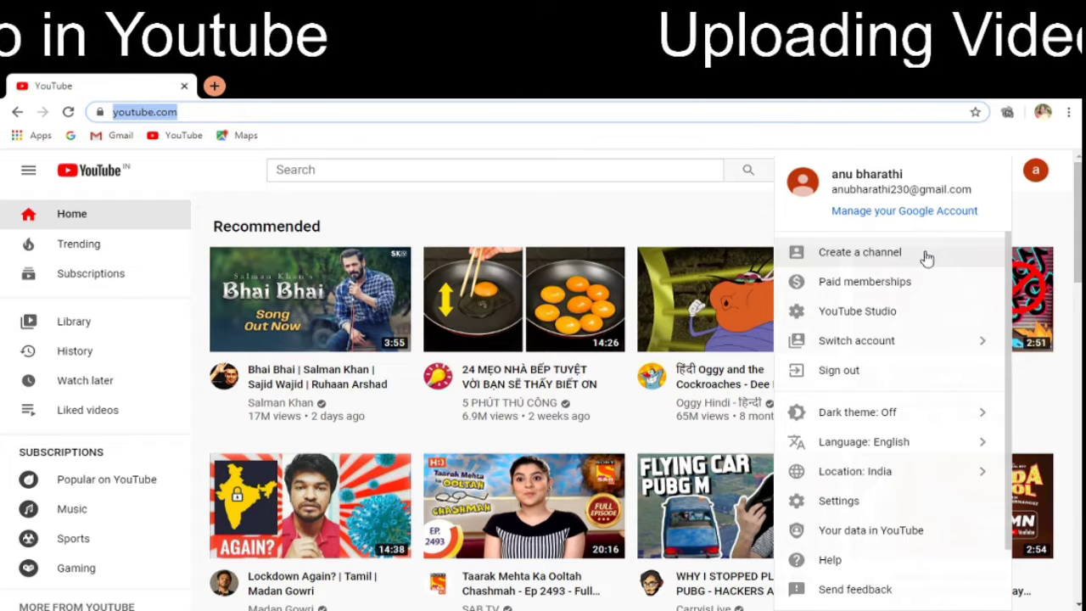
- Create a channel through Create a channel and Get started, choosing 'Use your name'
click(901, 259)
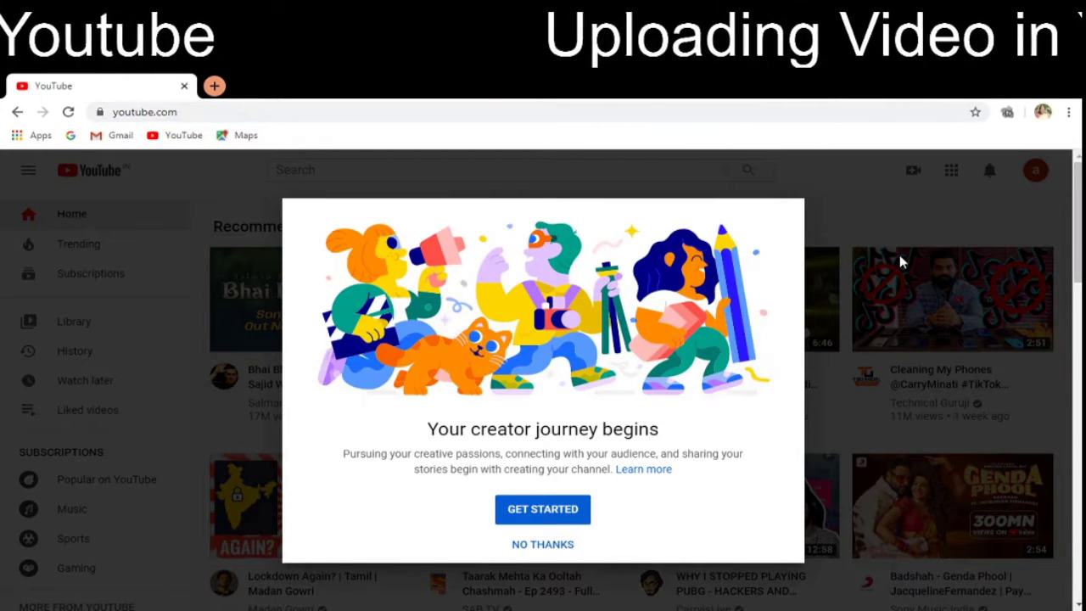
click(533, 517)
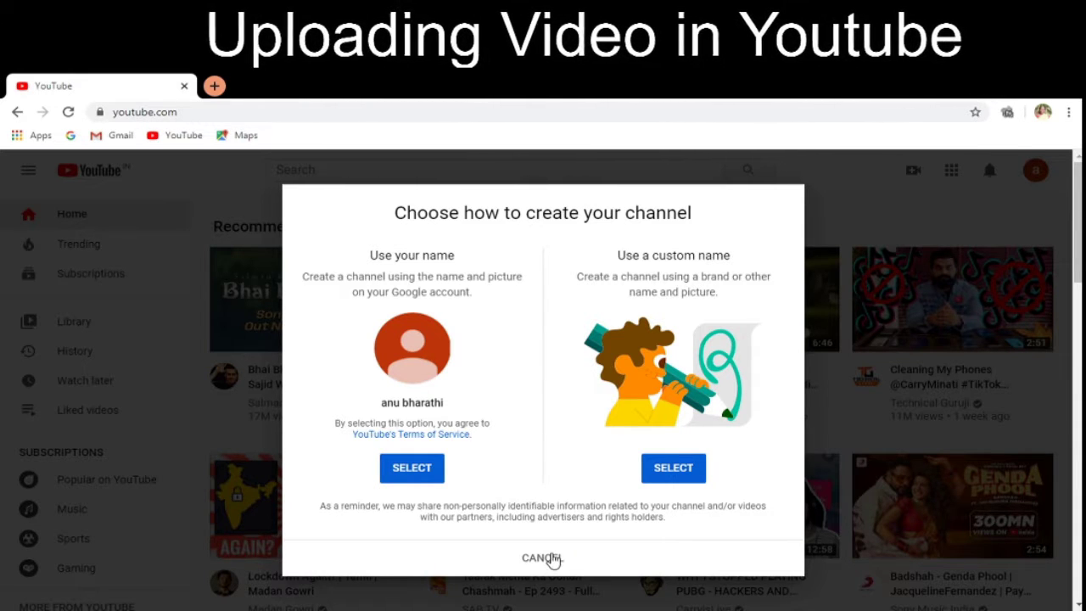
click(436, 469)
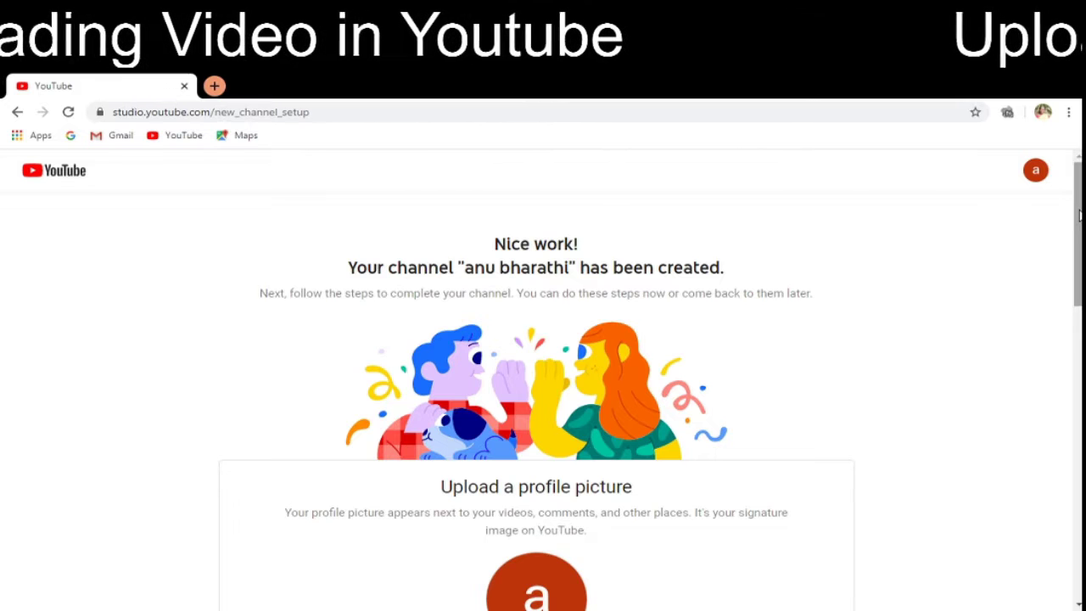
- Postpone the profile-picture setup with Set up later to reach the empty channel page
mouse_move(1077, 213)
mouse_down()
mouse_move(1064, 344)
mouse_move(1071, 212)
mouse_up()
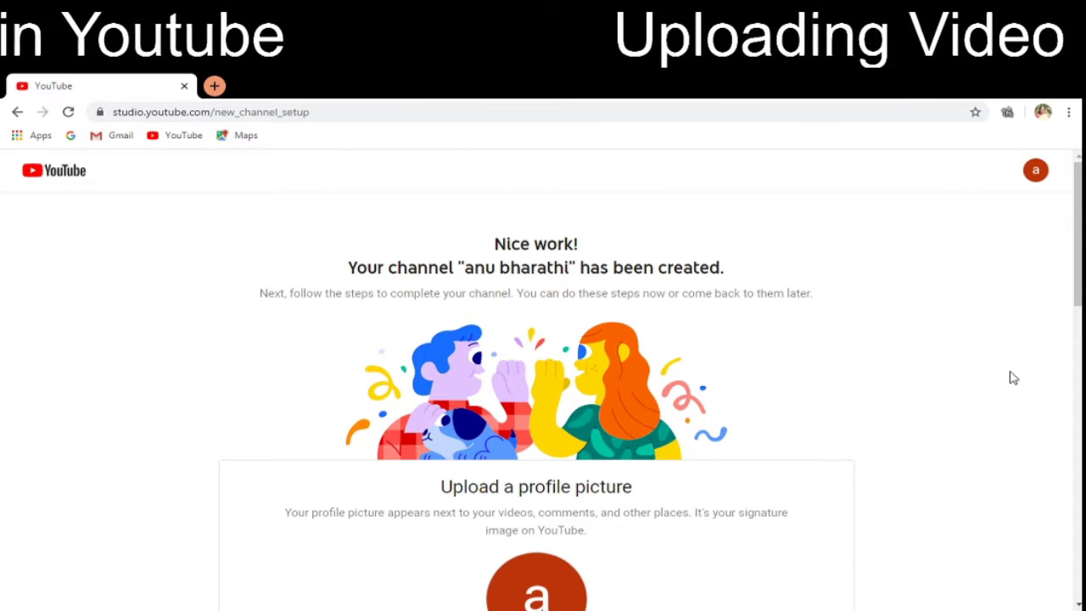
drag(1080, 278, 1079, 582)
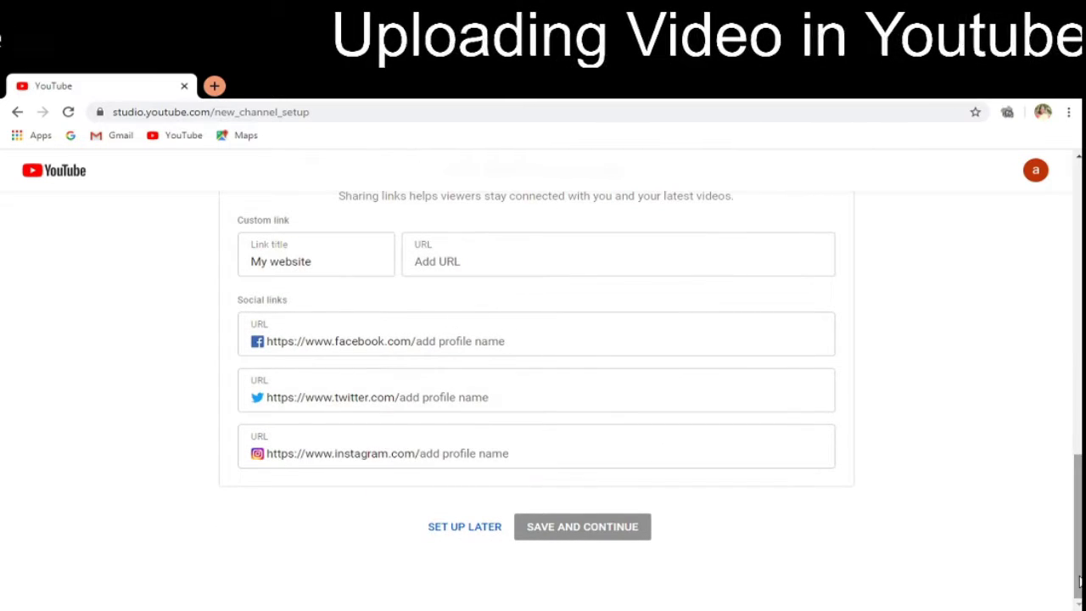
click(490, 535)
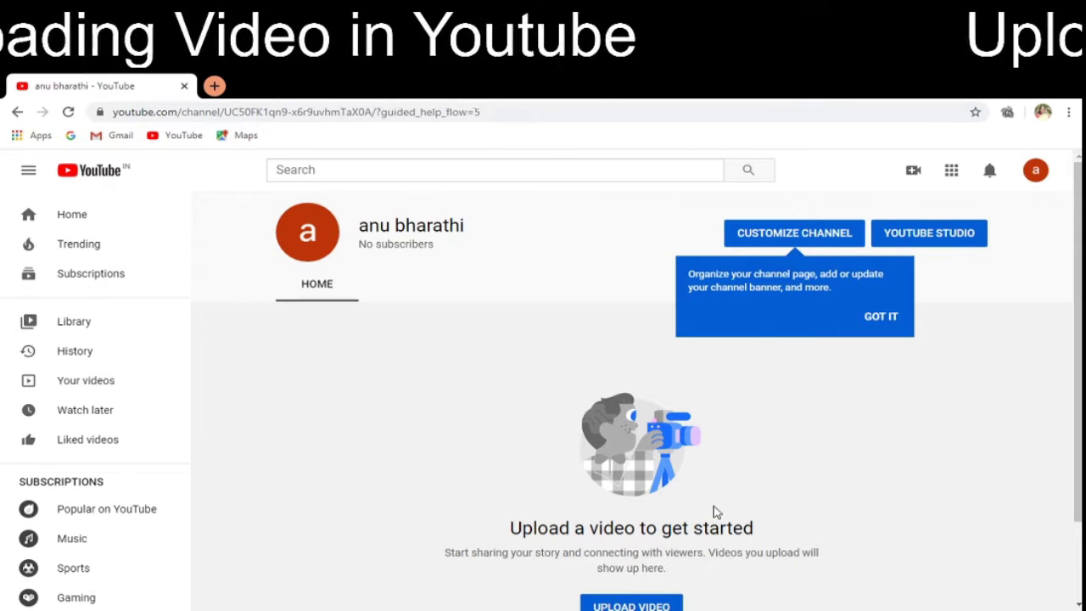
- Enter YouTube Studio, dismiss its welcome message, and show the empty Uploads list
click(929, 240)
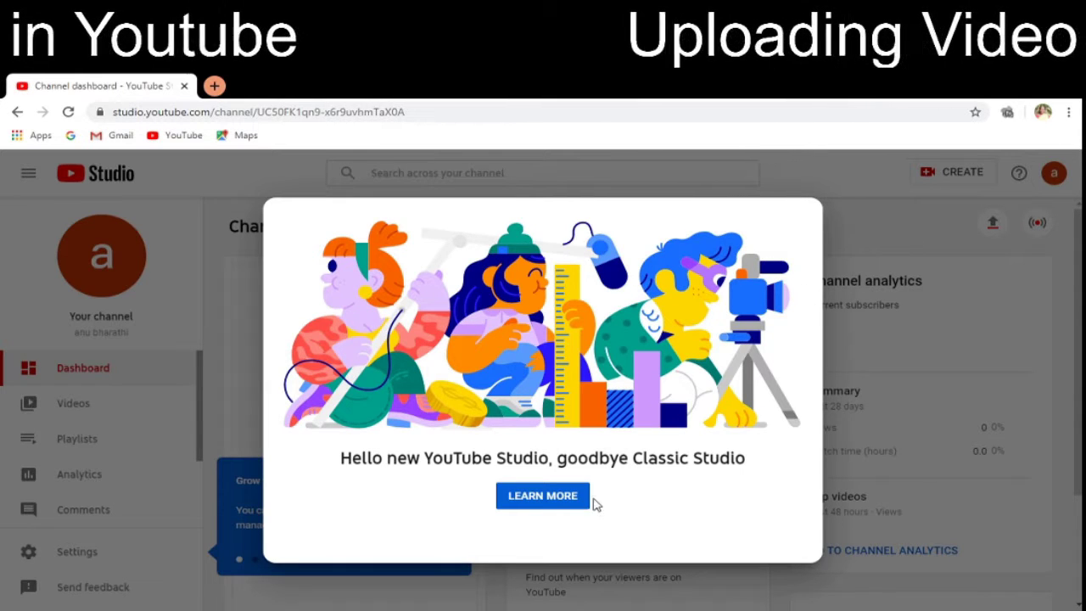
click(795, 227)
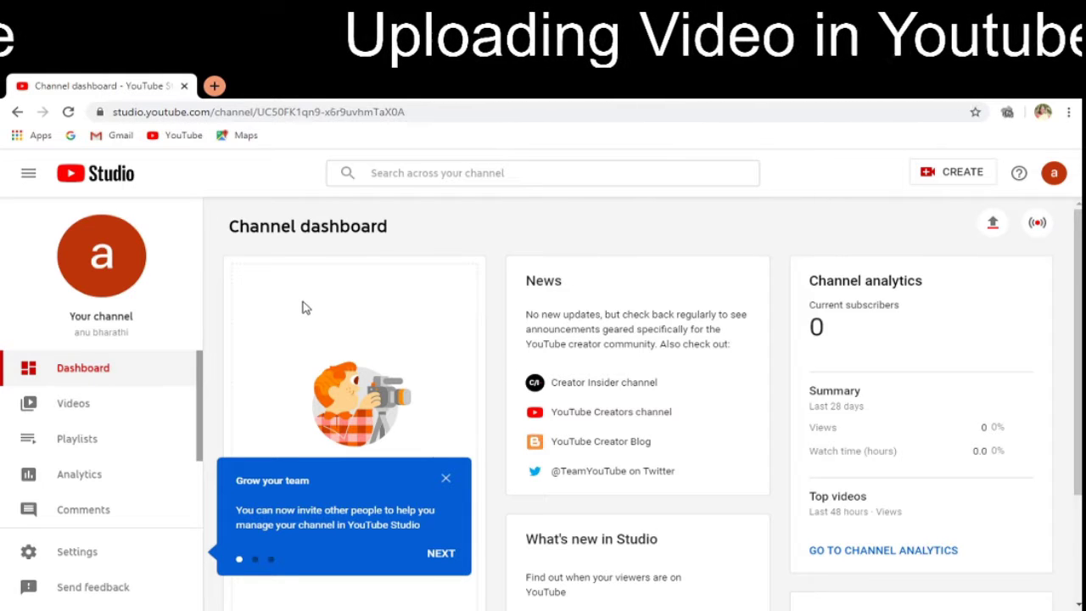
click(63, 411)
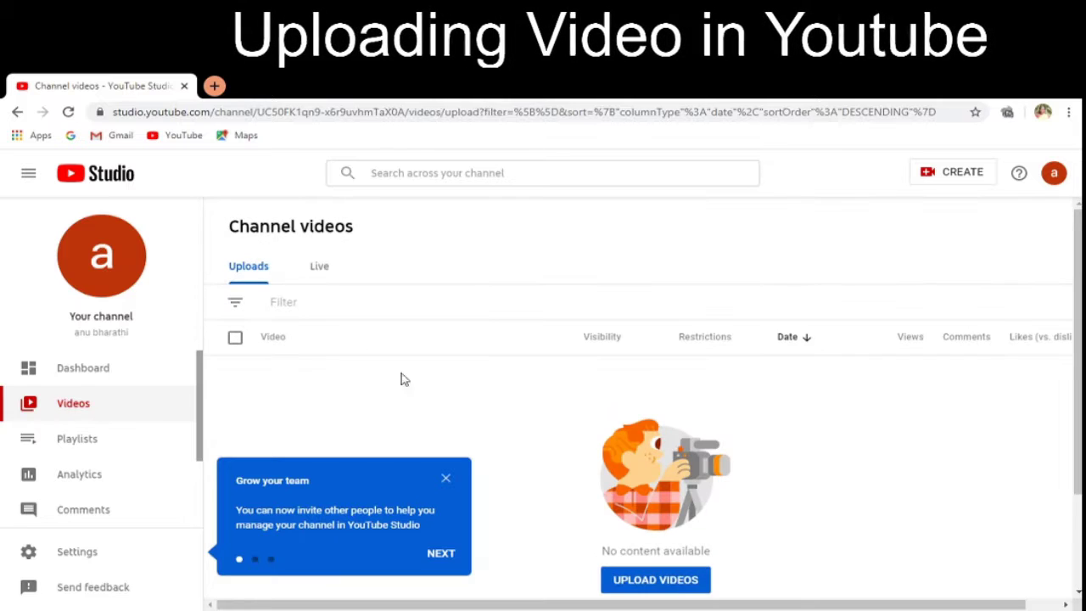
- Close the 'Grow your team' tip and bring up the Upload videos dialog
click(445, 479)
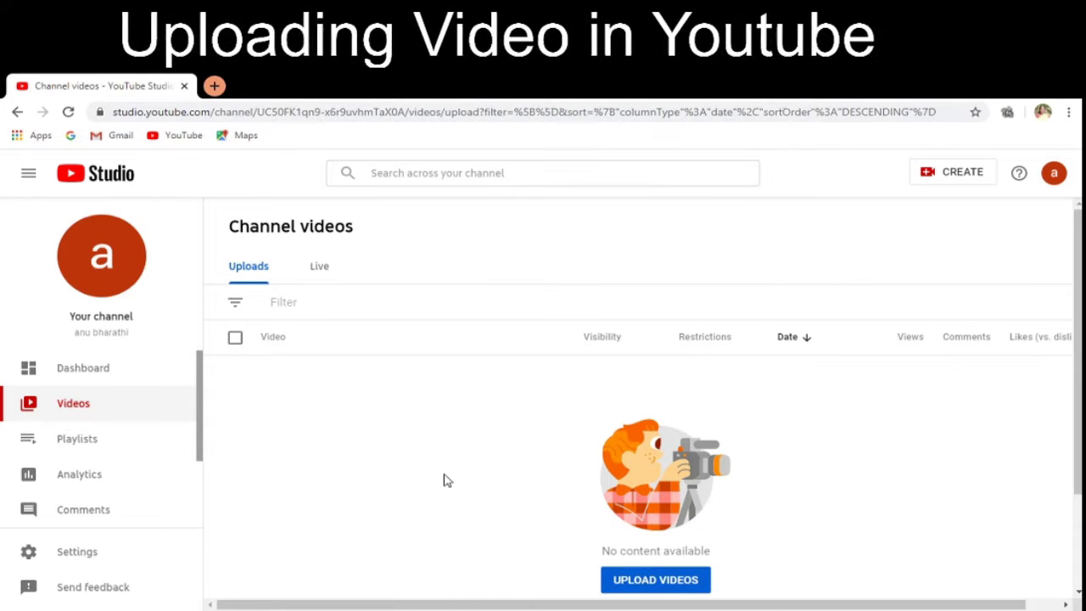
click(640, 582)
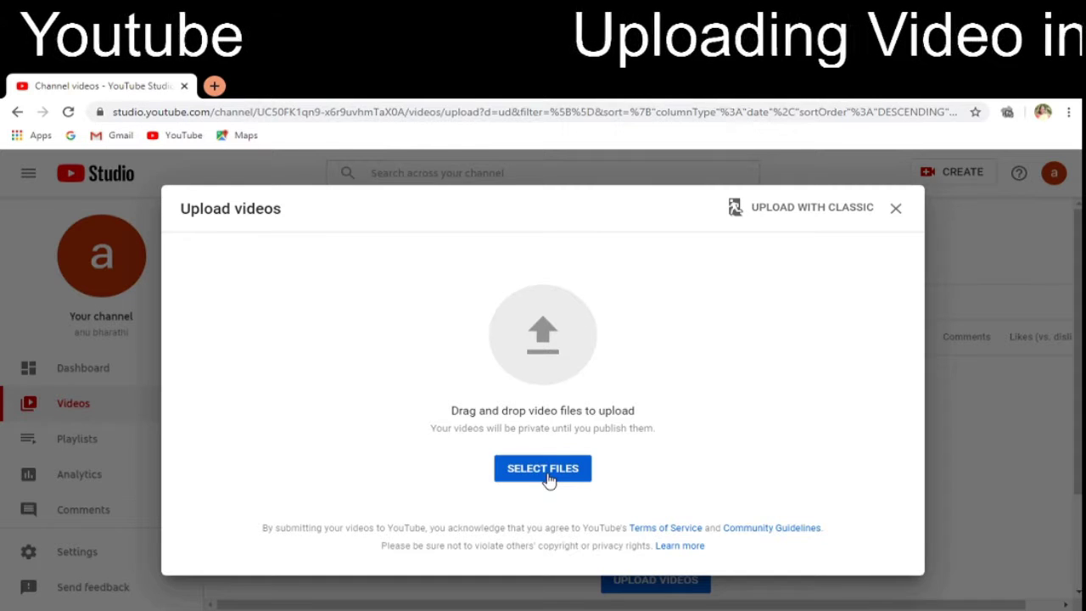
- Select OBS Download.mkv for upload, creating a draft titled OBS Download
click(547, 472)
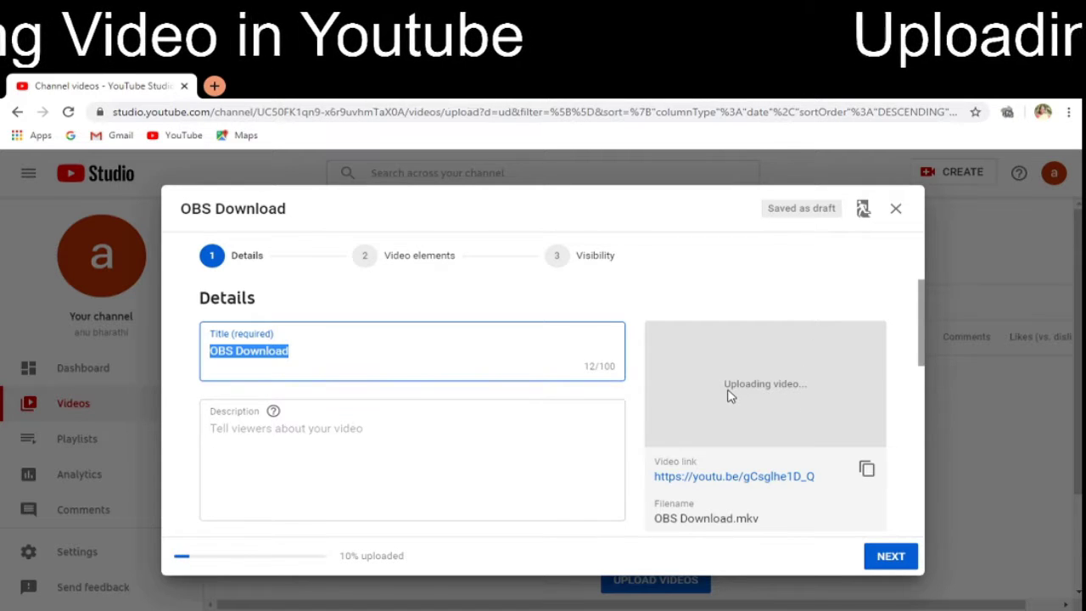
- Enter the description 'This video describes the method of downloading OBS'
click(332, 350)
click(330, 426)
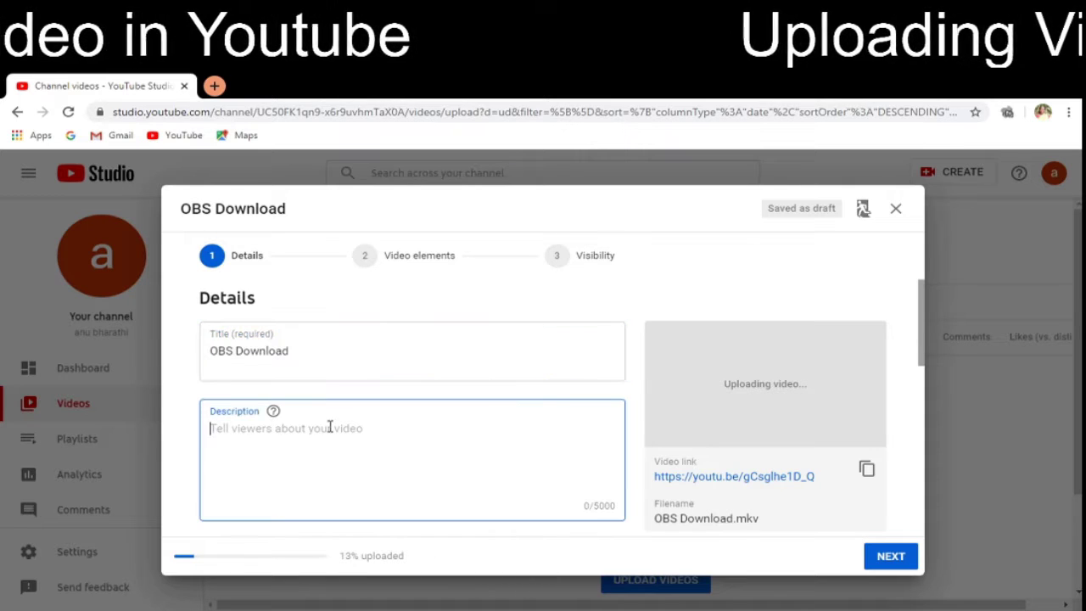
text(T)
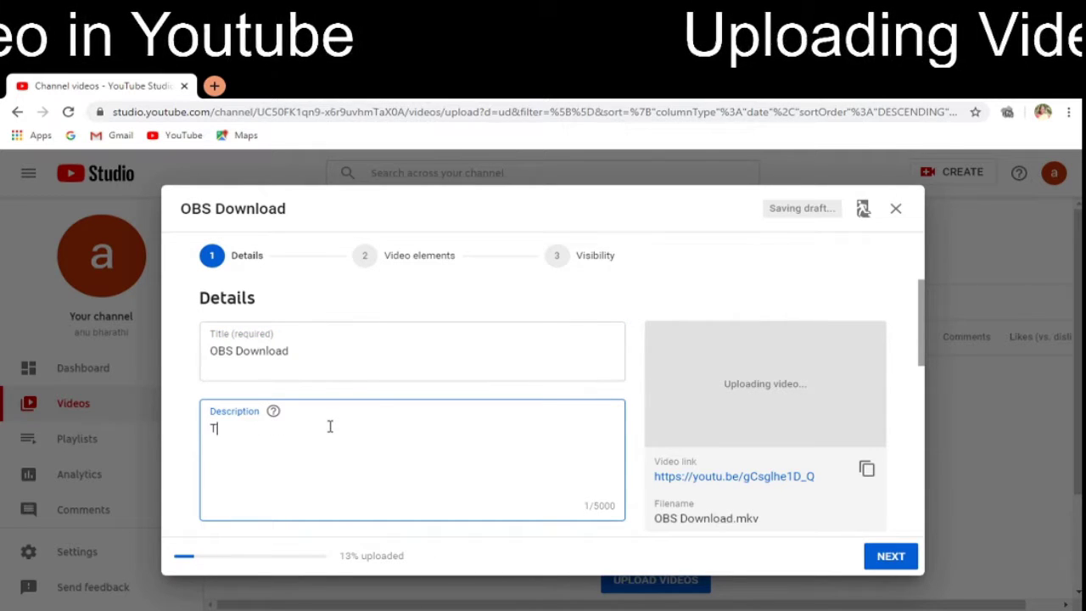
text(his vi)
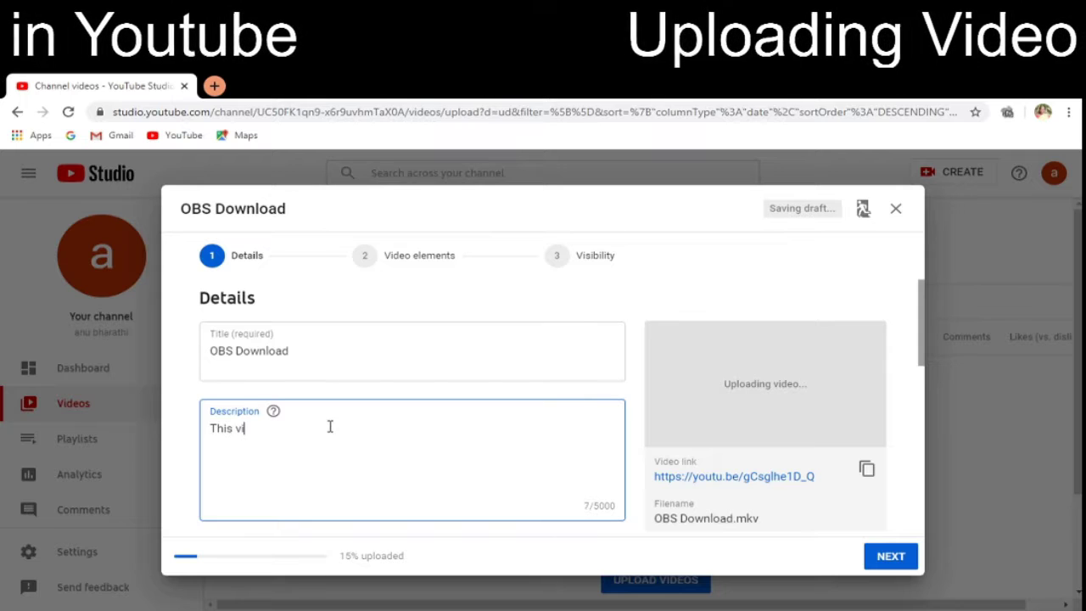
text(deo is)
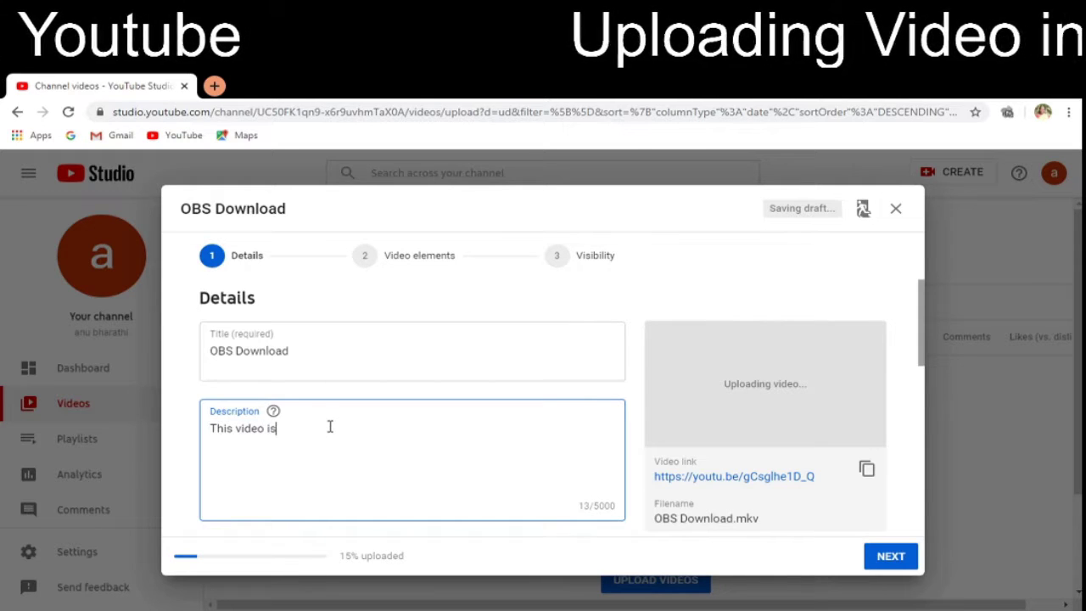
key(BackSpace)
key(BackSpace)
text(de)
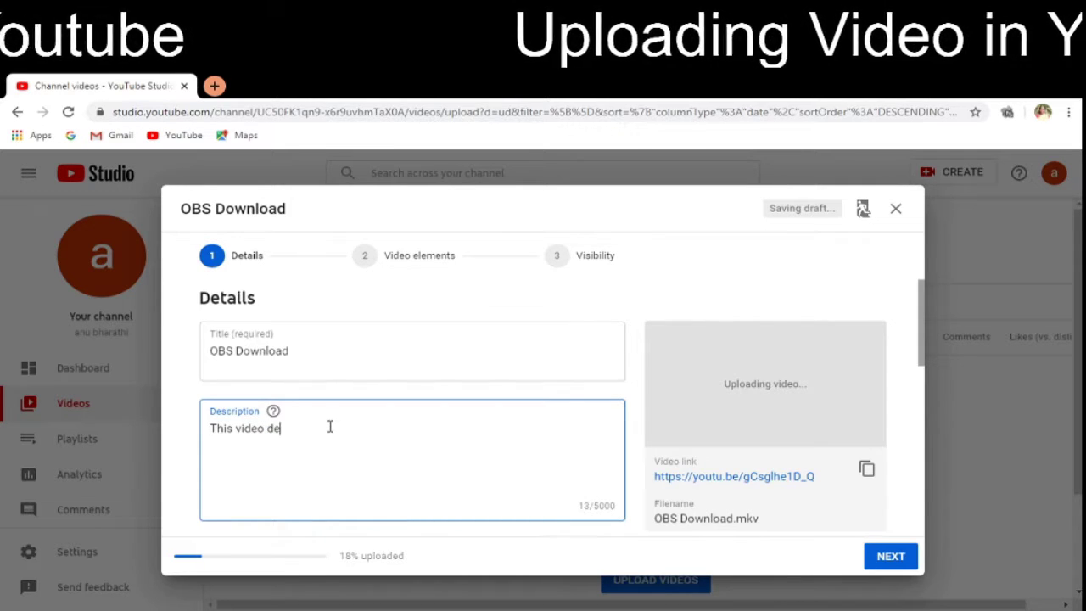
text(scribes)
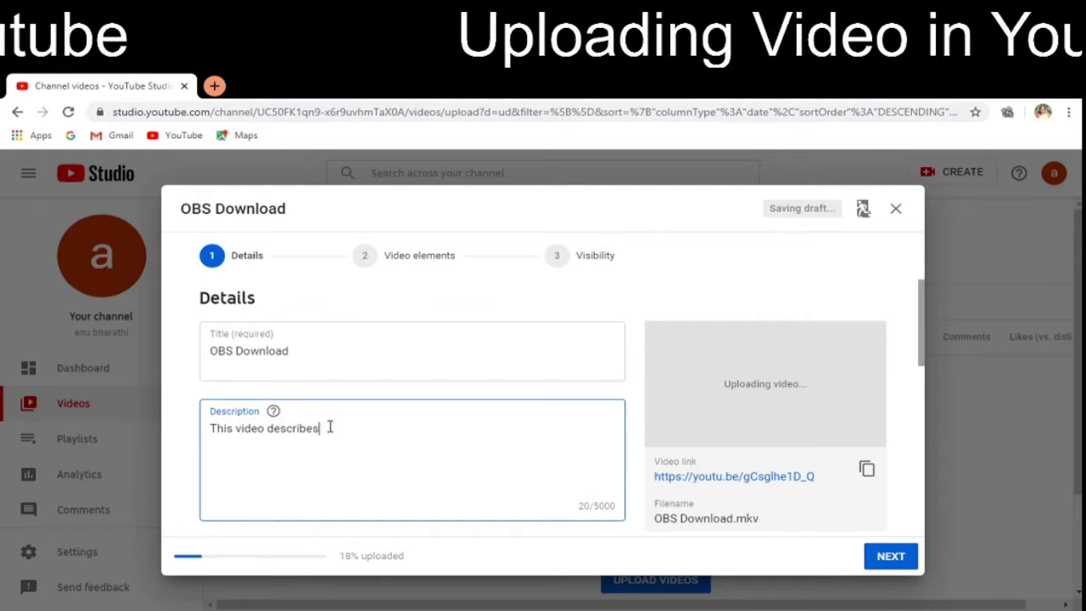
text( the metho)
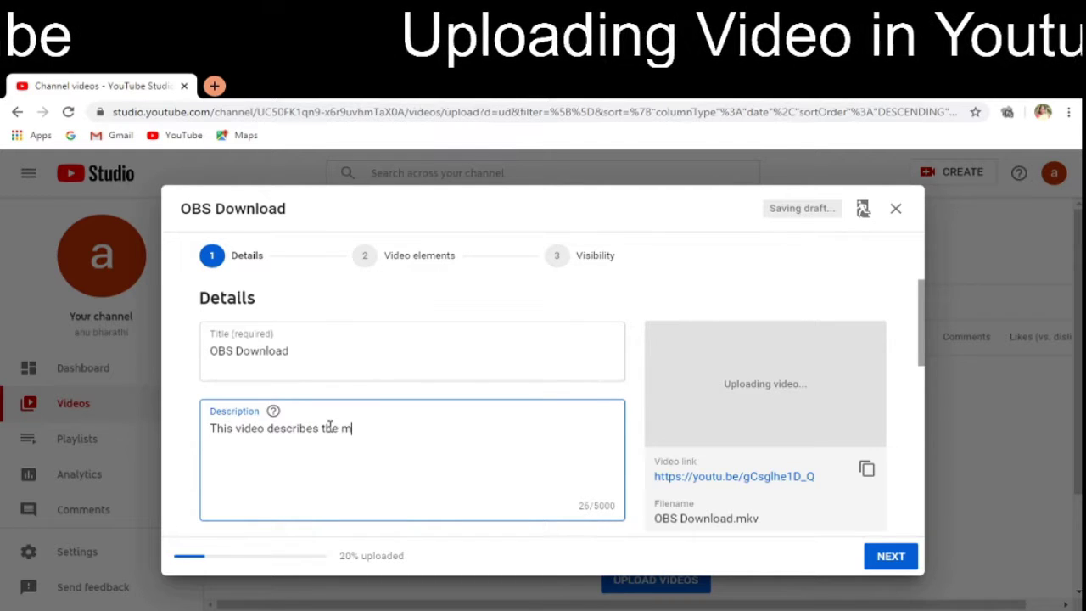
text(of downlo)
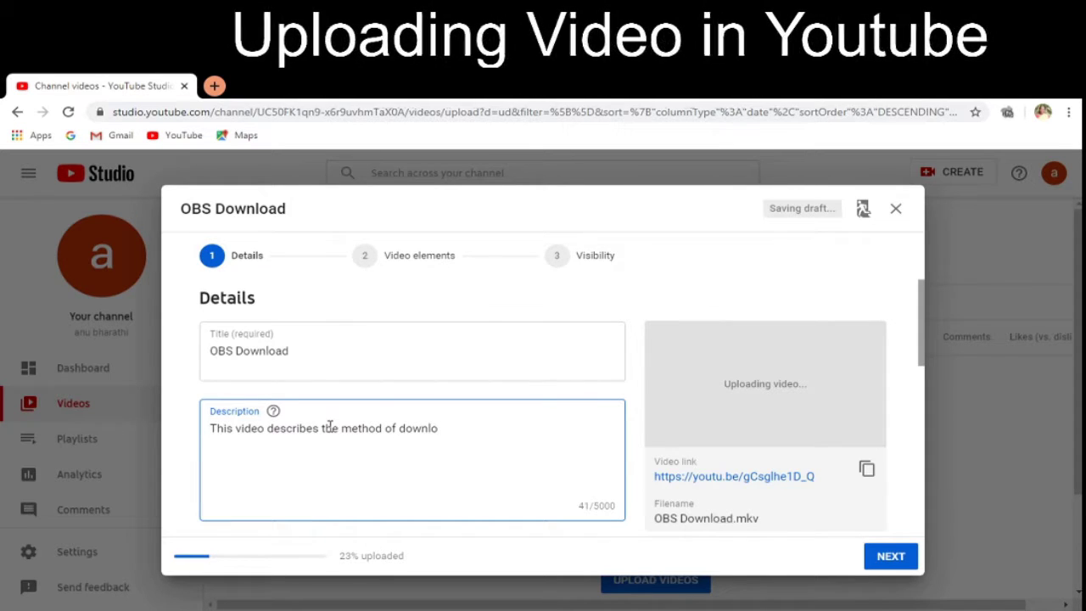
text(D)
key(BackSpace)
text(ading )
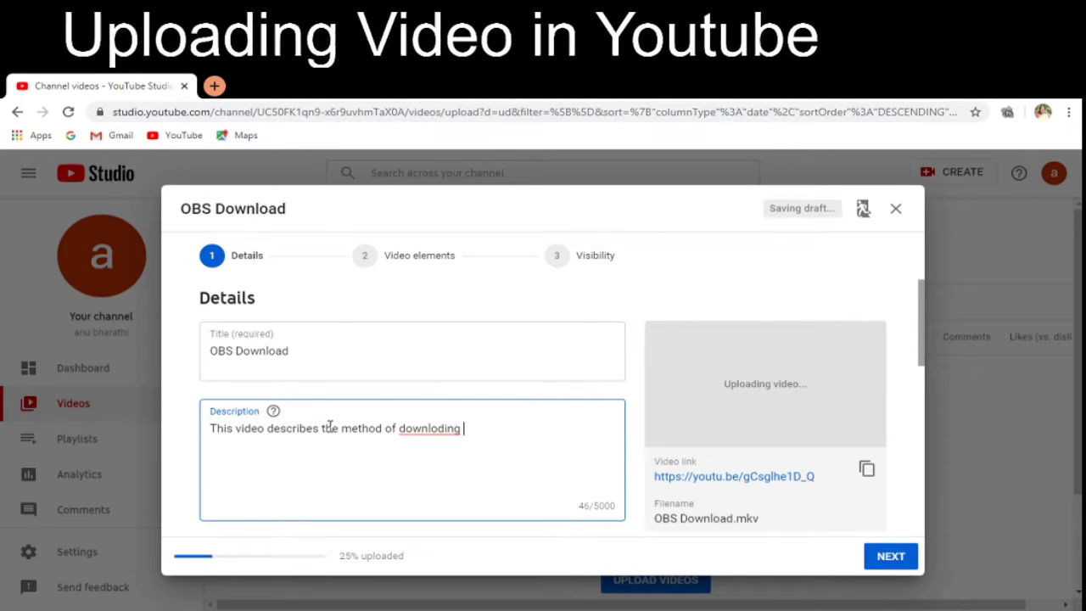
text(OBS)
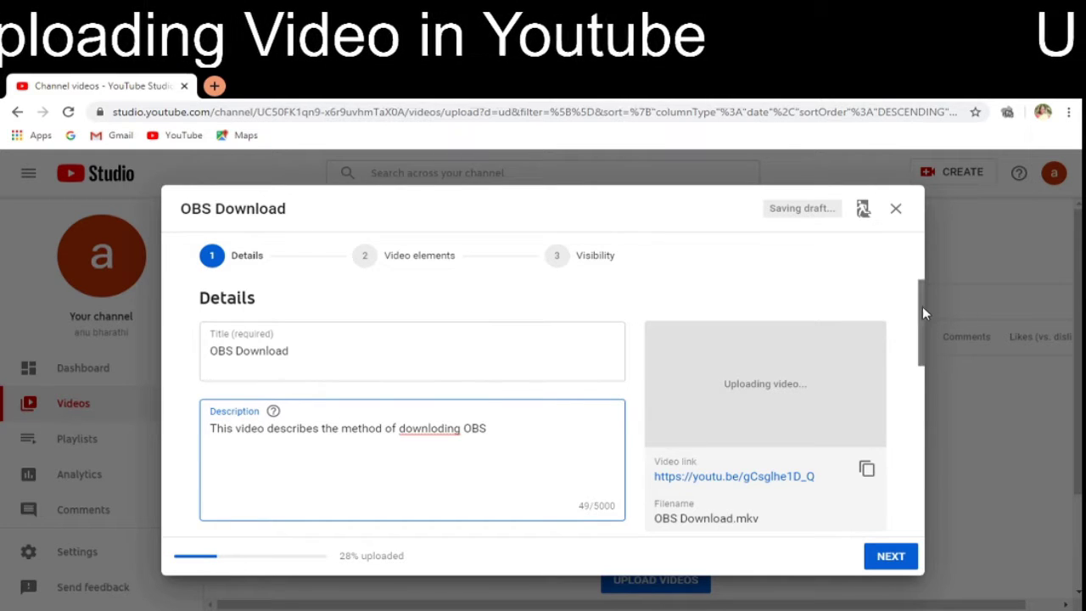
- Set the audience to 'No, it's not made for kids' and expand More options
drag(918, 306, 921, 384)
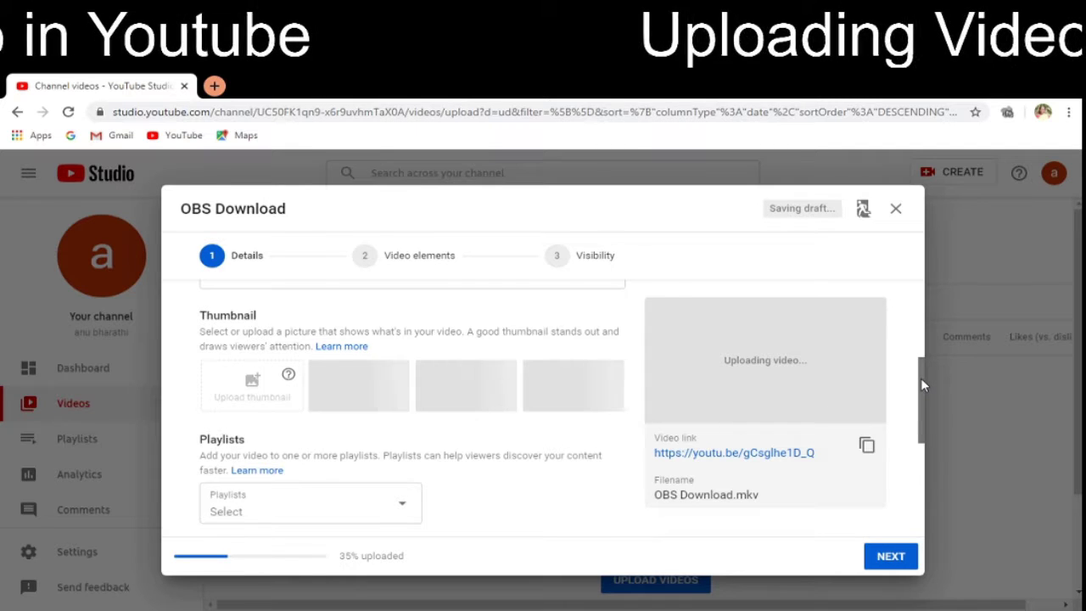
drag(921, 378, 918, 457)
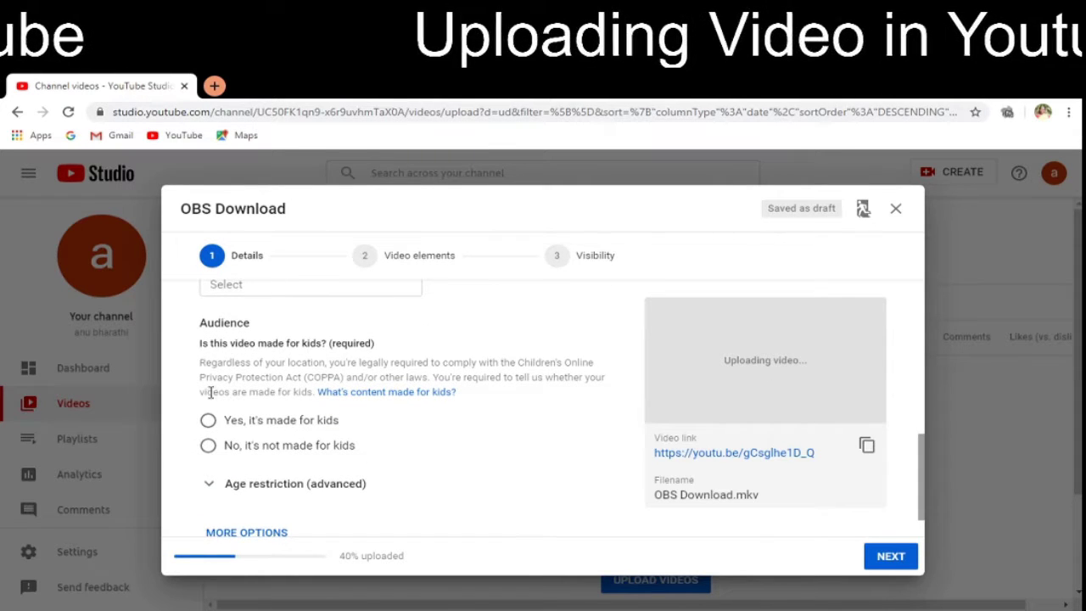
click(209, 446)
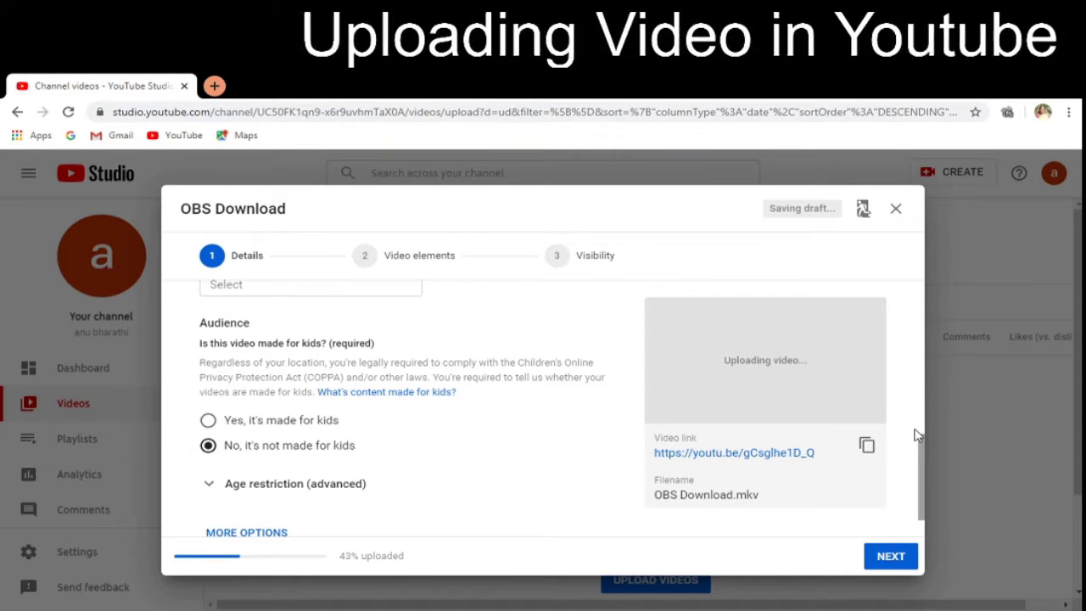
scroll(922, 447, down, 1)
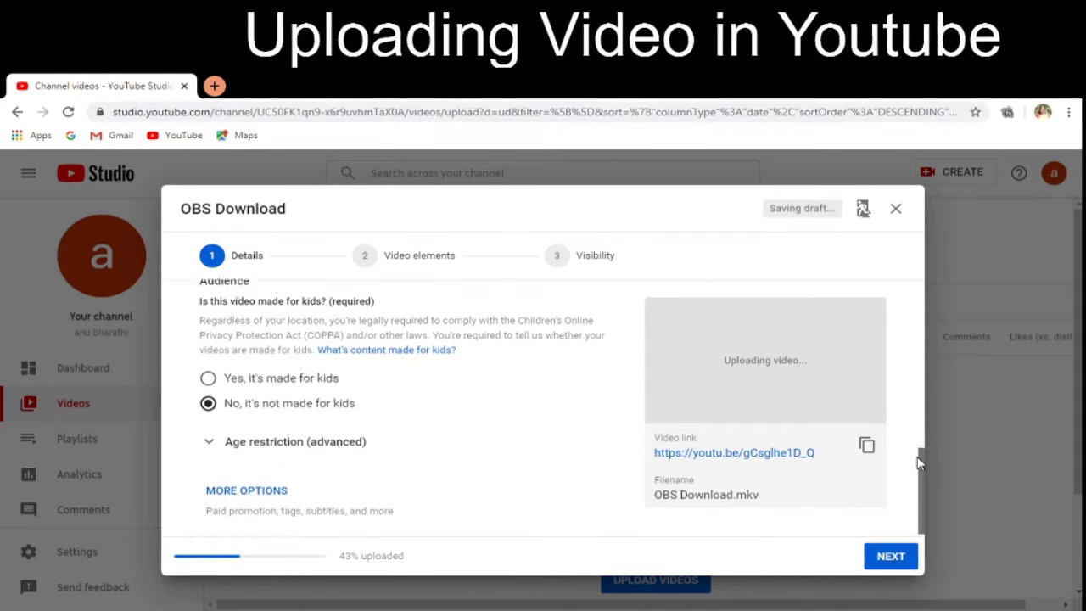
click(258, 487)
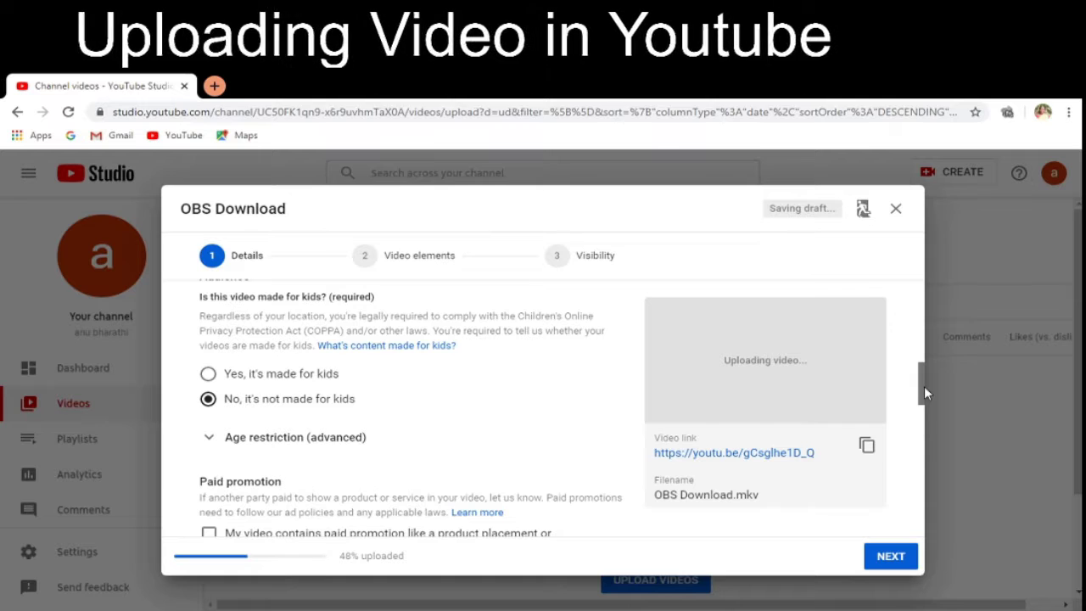
drag(923, 387, 924, 419)
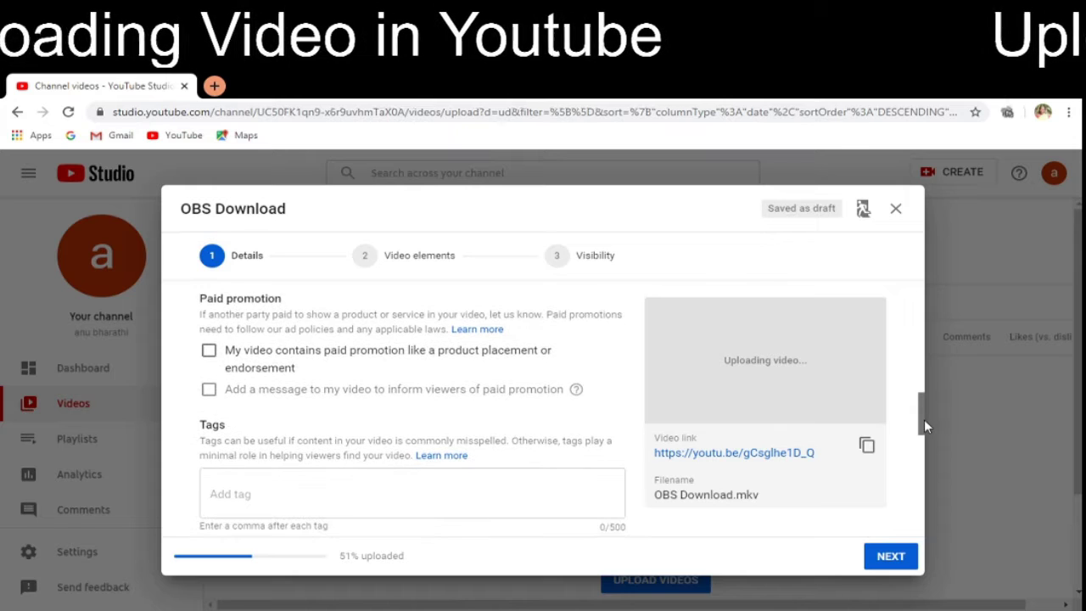
- Add the tags OBS Download, recorder and Screen capture software
click(256, 492)
text(OBS Do)
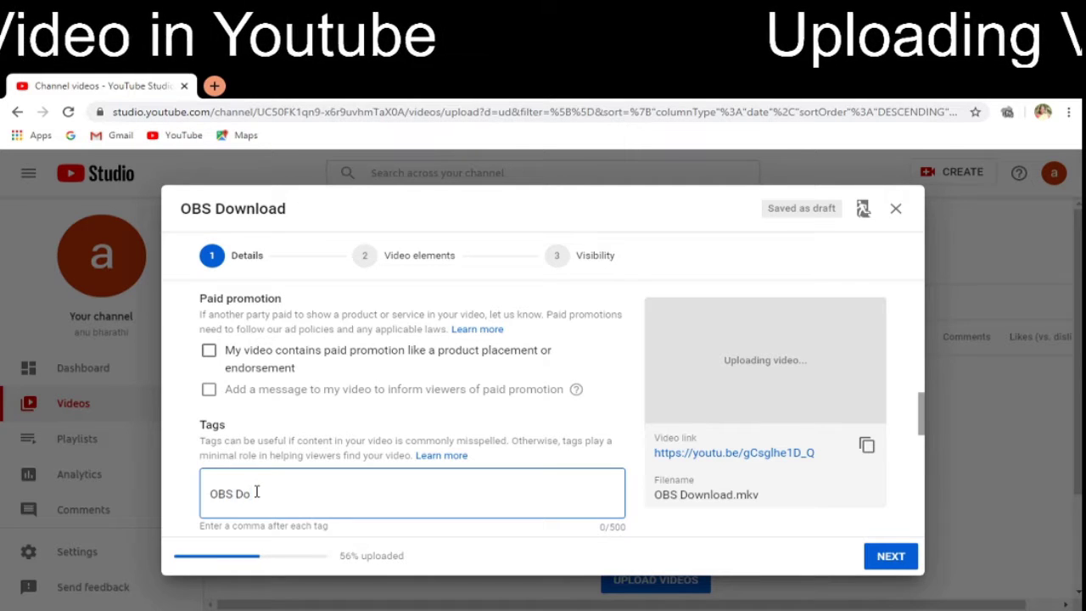
text(wnload)
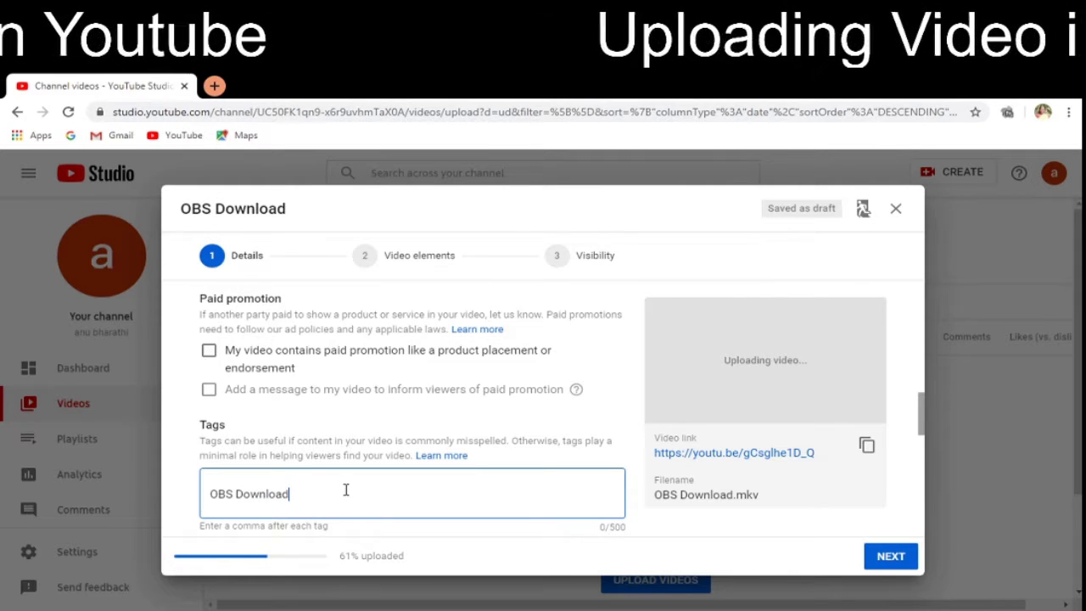
key(Return)
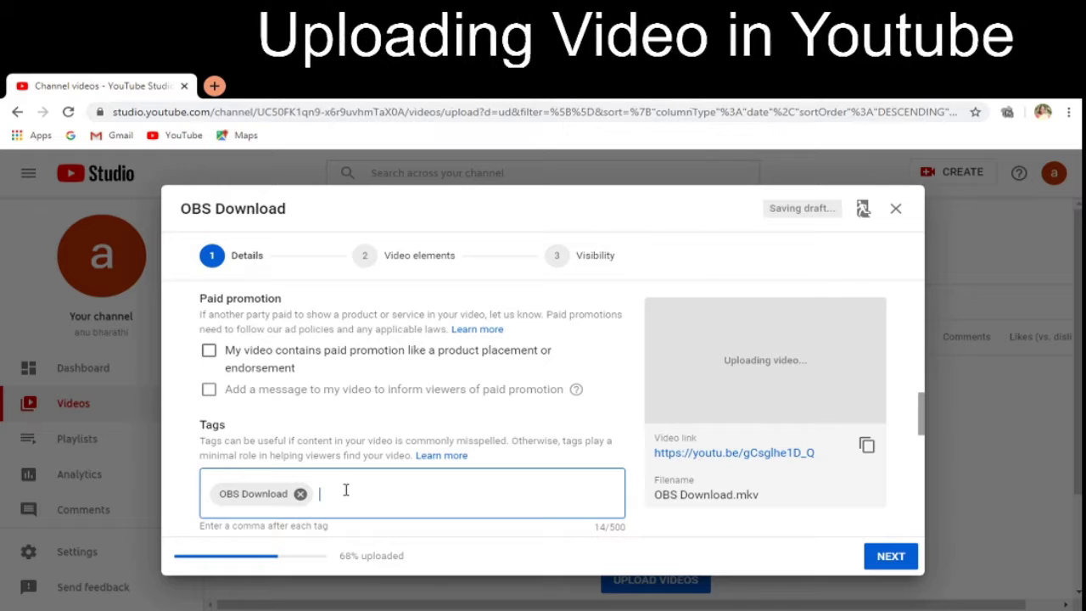
text(recor)
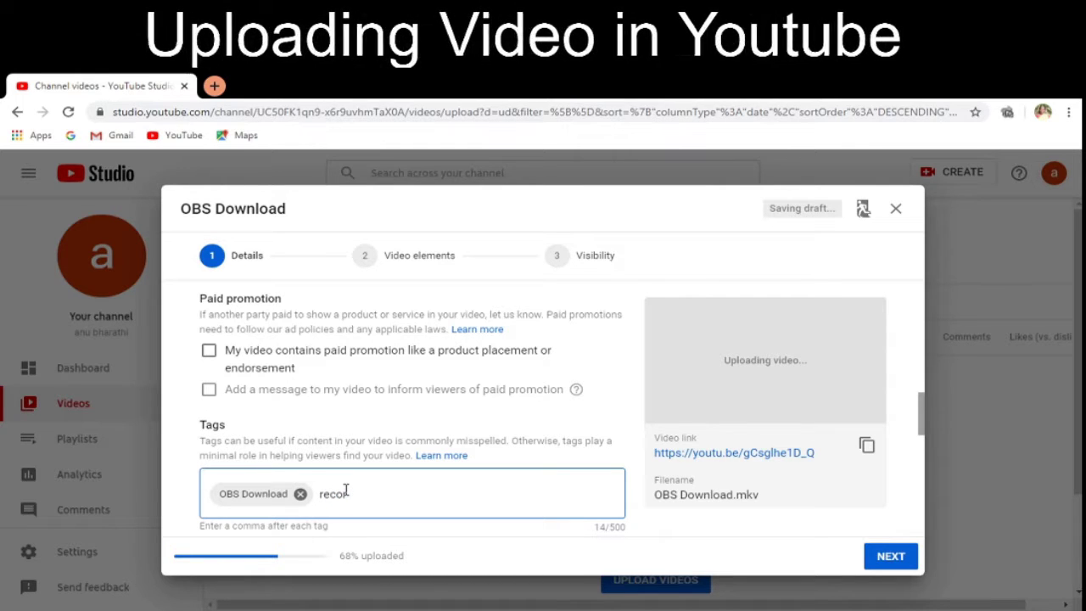
text(der)
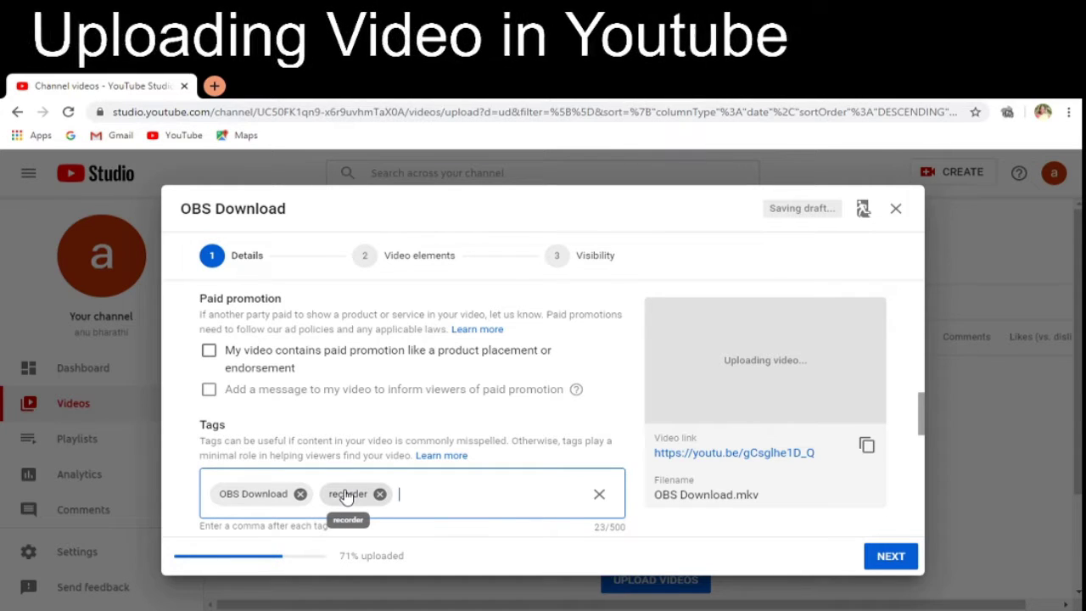
text(,Video)
key(BackSpace)
key(BackSpace)
key(BackSpace)
text(S)
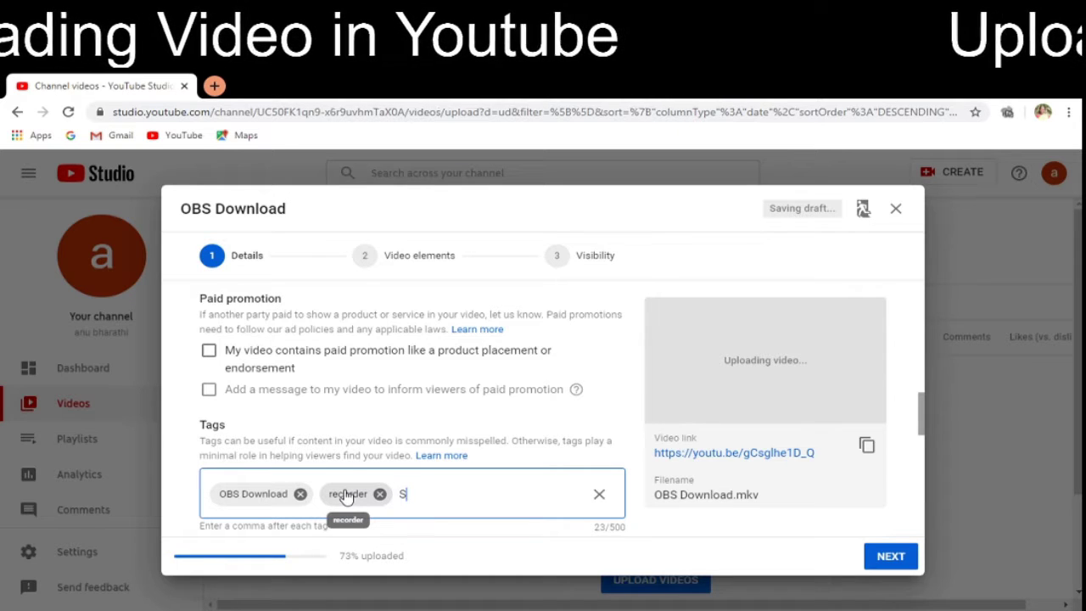
text(creen capture so)
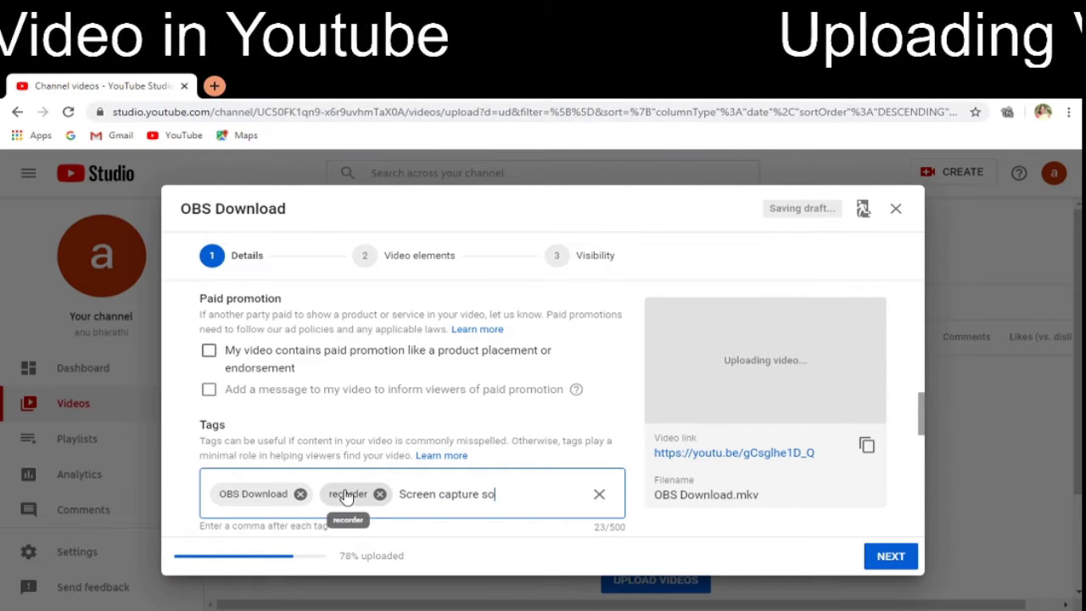
text(ftware)
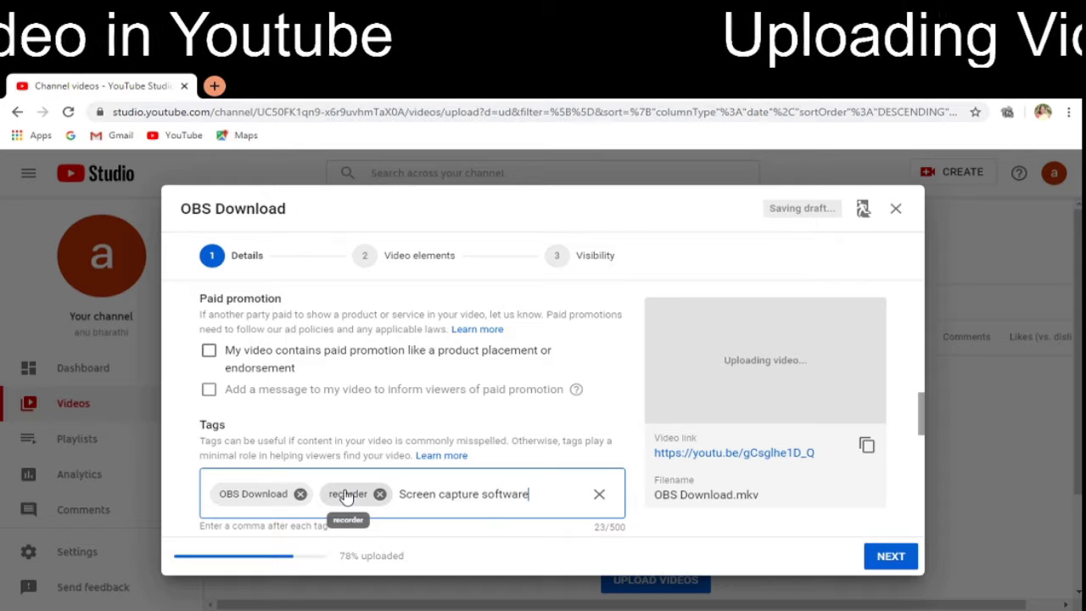
key(Return)
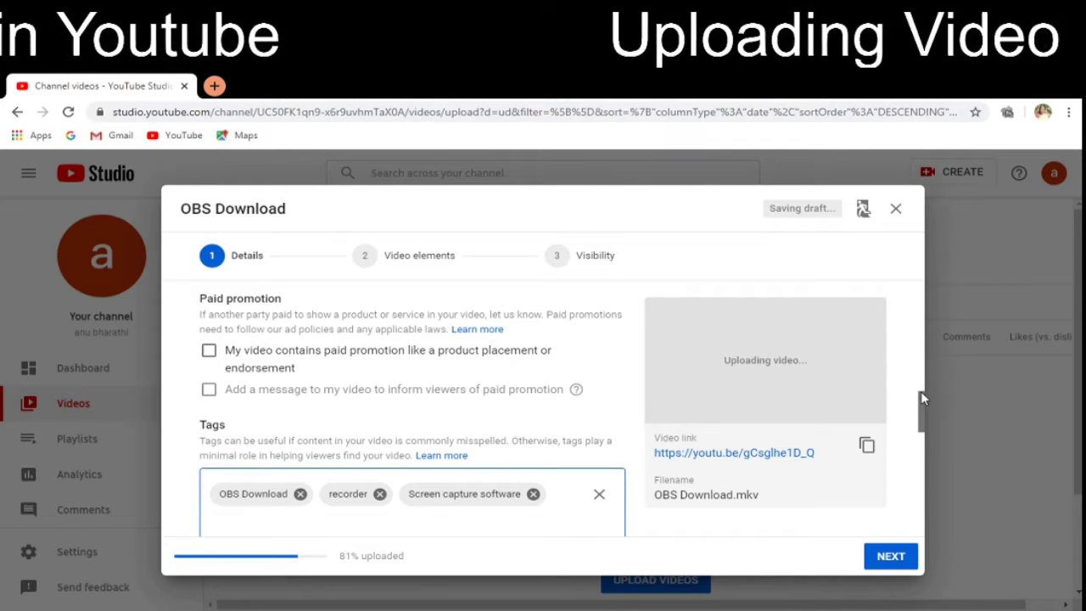
- Under License and distribution, switch the licence to Creative Commons - Attribution
drag(920, 396, 921, 463)
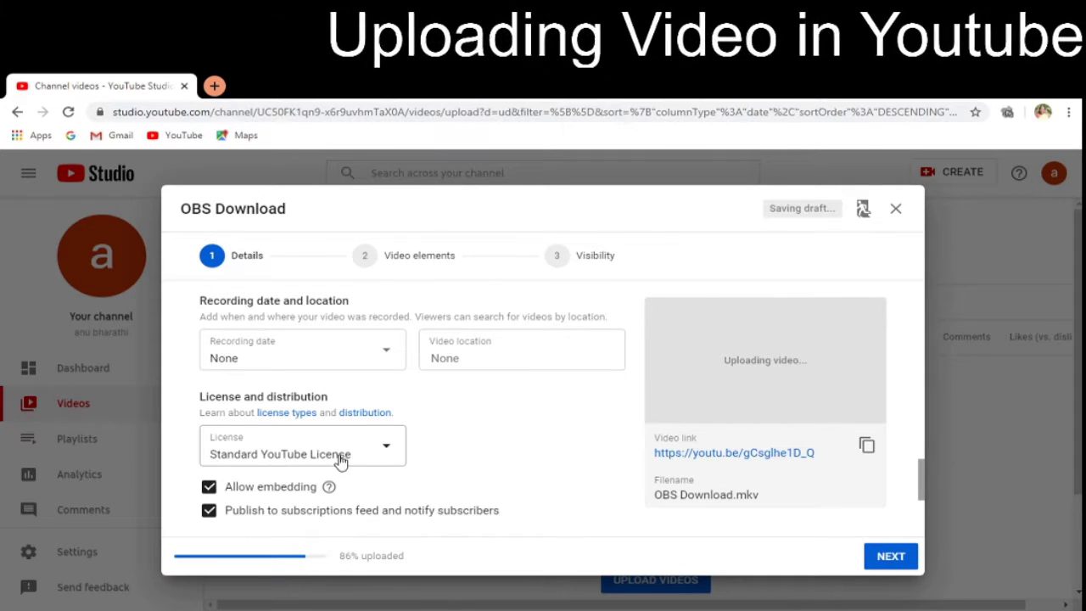
click(387, 447)
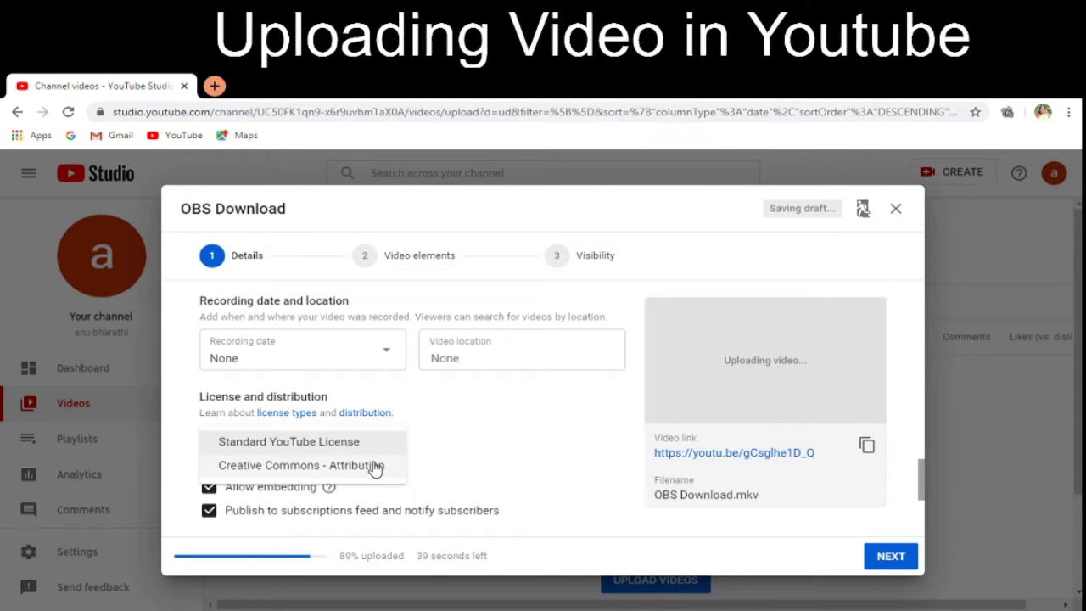
click(374, 468)
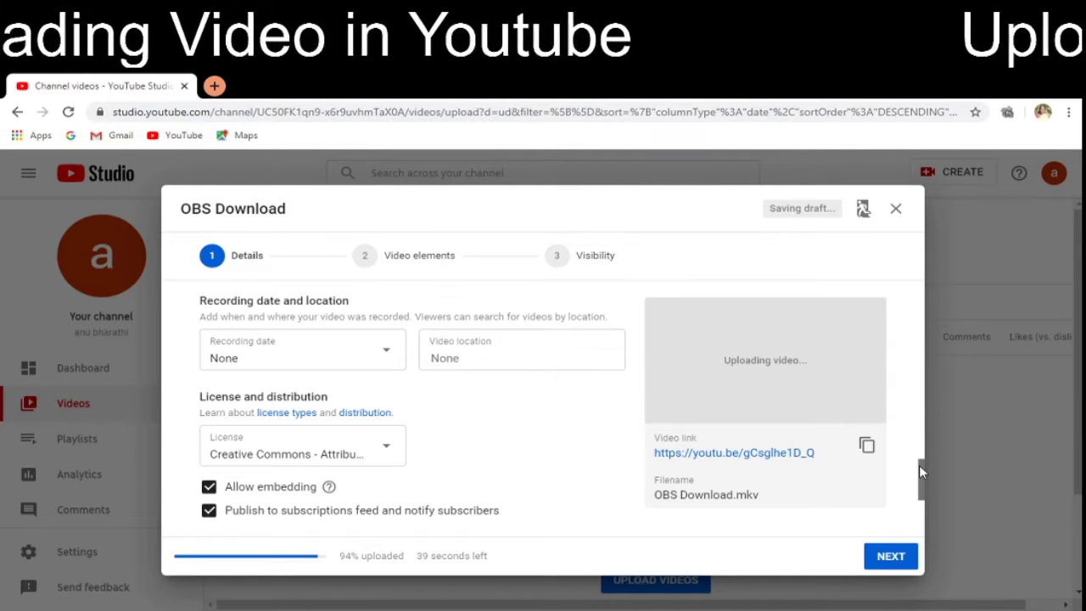
drag(919, 465, 918, 499)
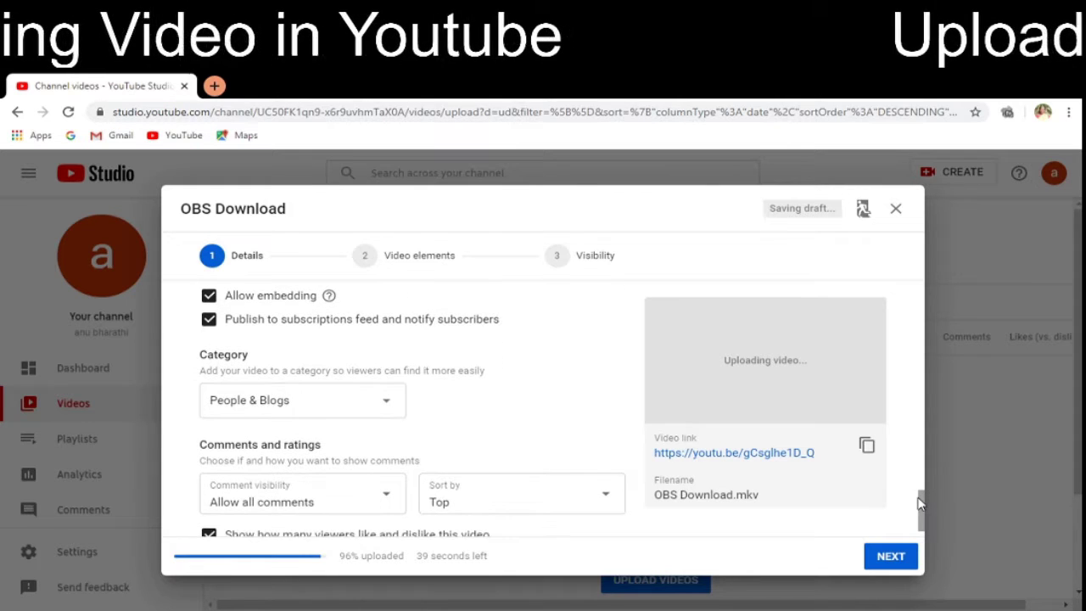
- Change the video category from People & Blogs to Education
click(389, 402)
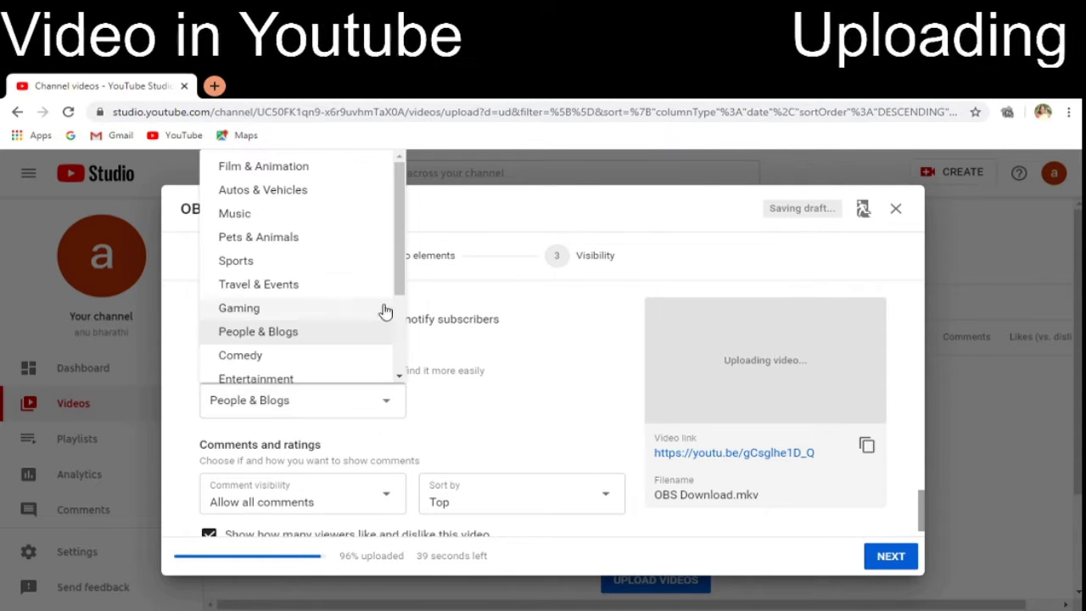
drag(400, 267, 404, 337)
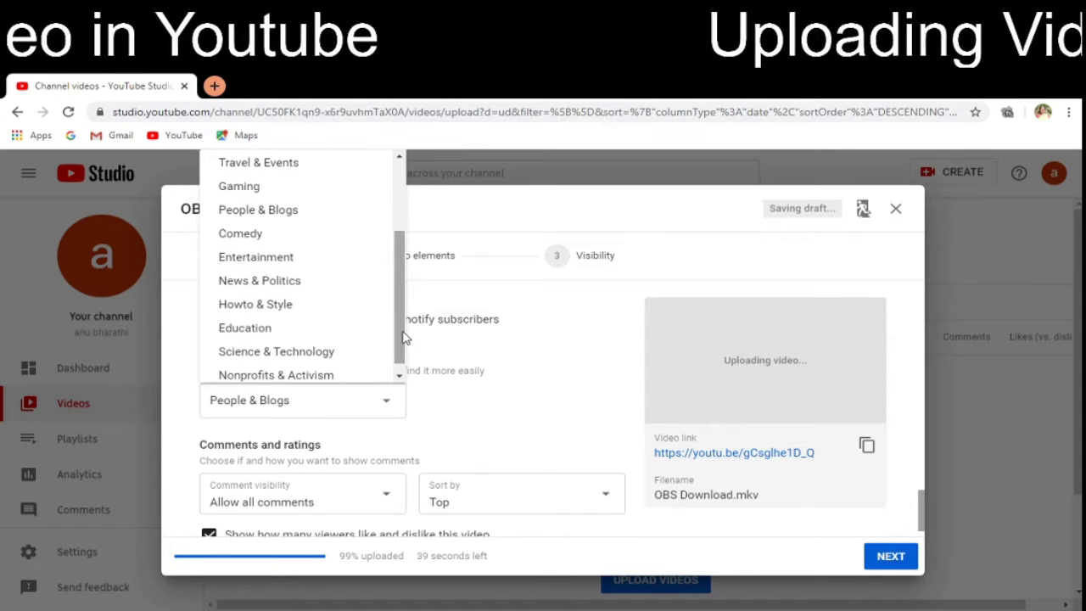
click(321, 330)
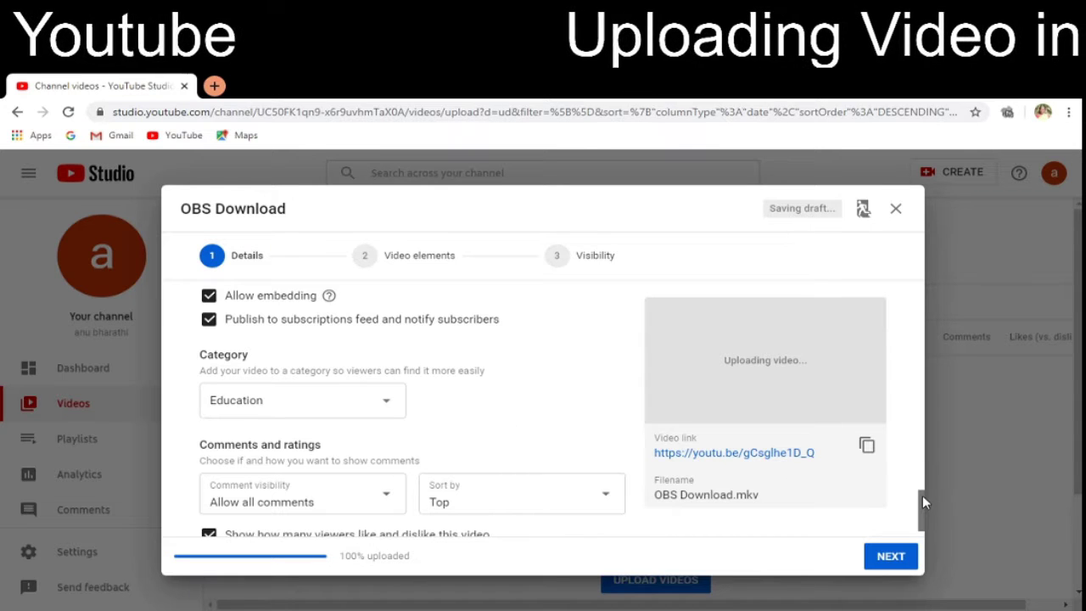
drag(922, 494, 922, 509)
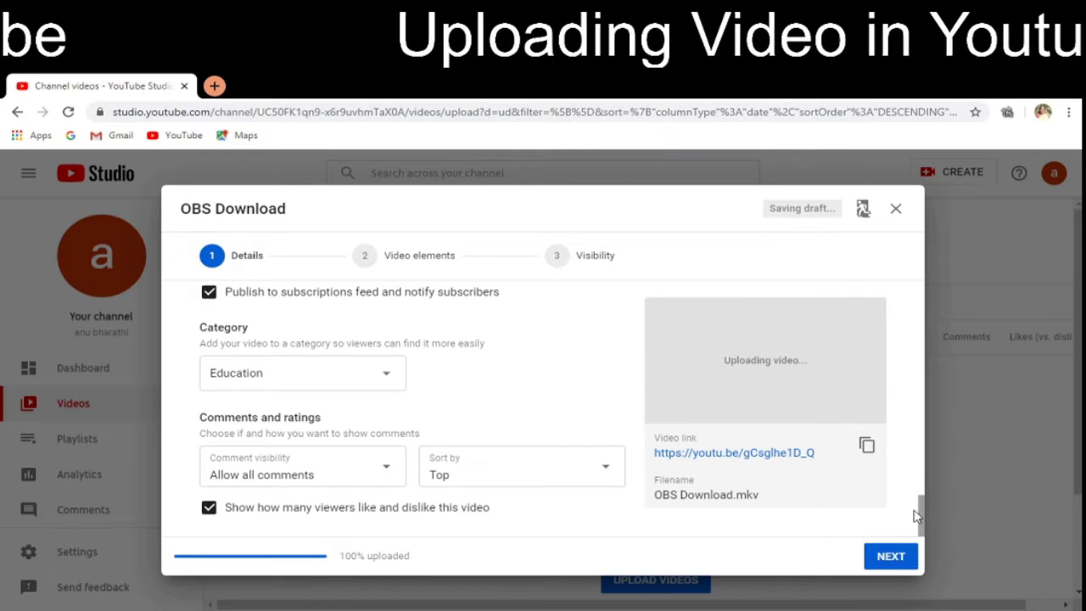
drag(919, 512, 916, 333)
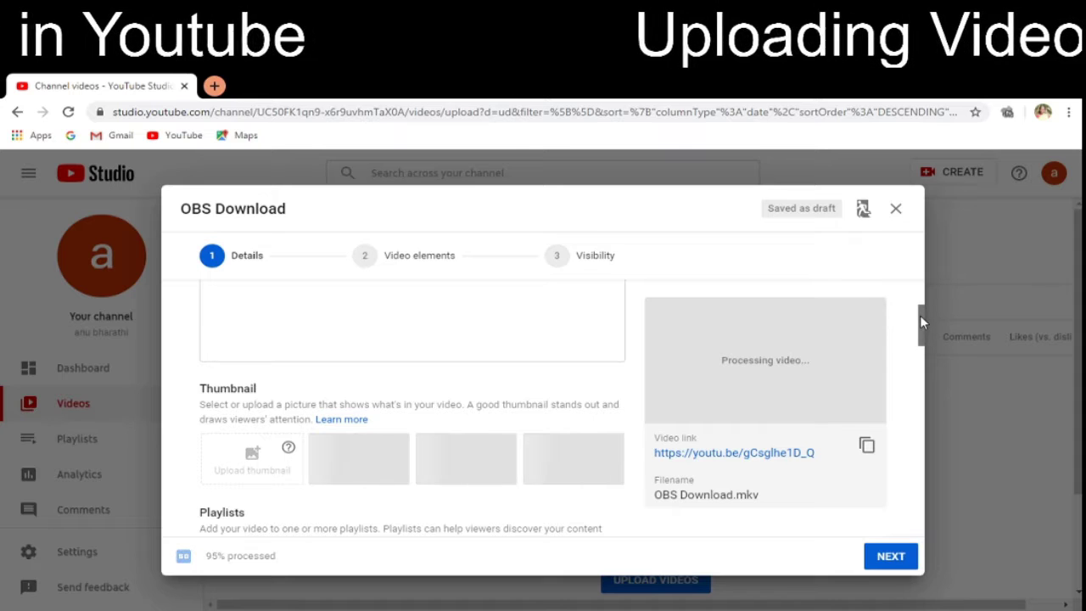
- Review the description on the Details page, then continue to Video elements
mouse_move(919, 315)
mouse_down()
mouse_move(917, 305)
mouse_move(923, 329)
mouse_up()
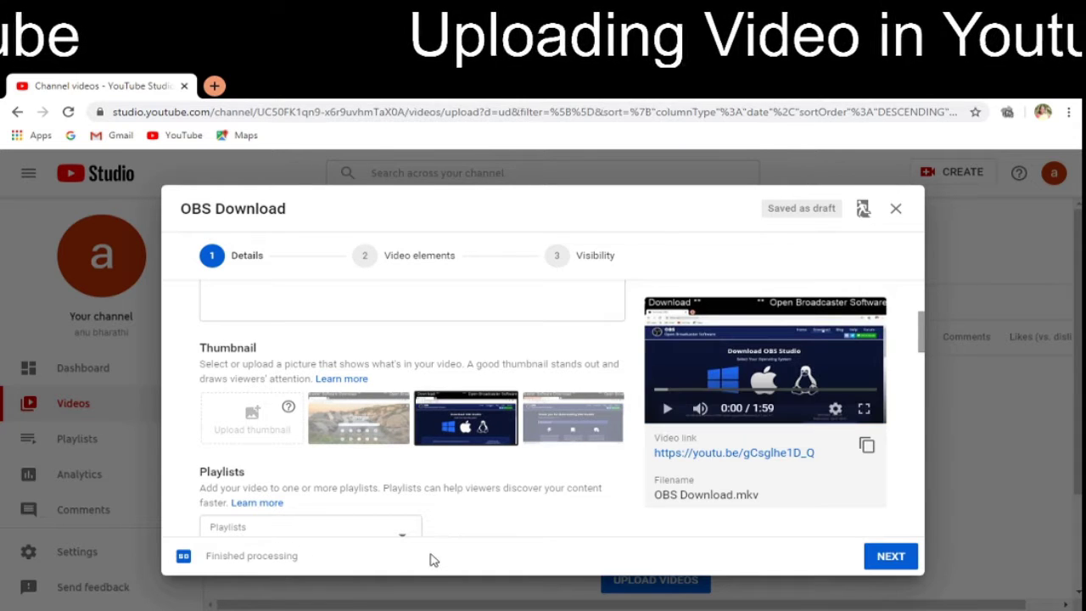
click(896, 555)
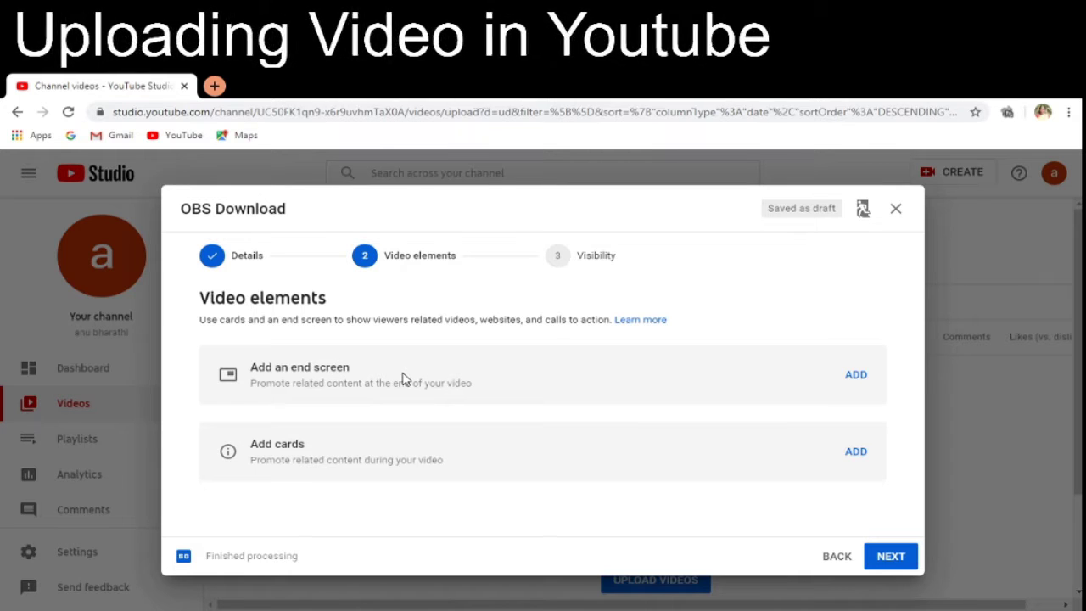
- Add an end screen using the '1 video, 1 subscribe' template
click(856, 375)
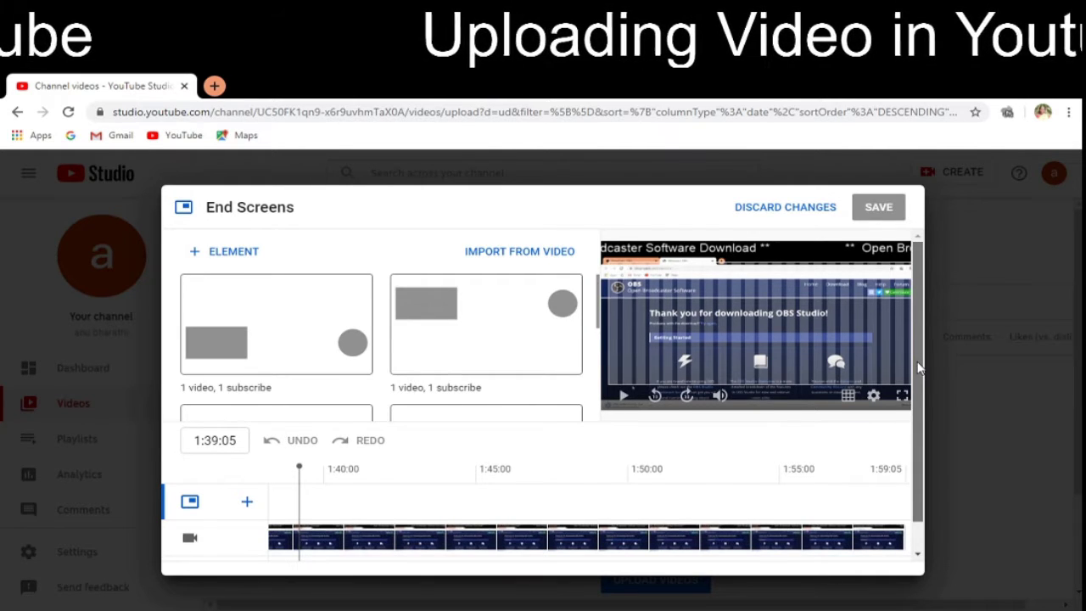
scroll(919, 367, down, 1)
scroll(916, 363, up, 1)
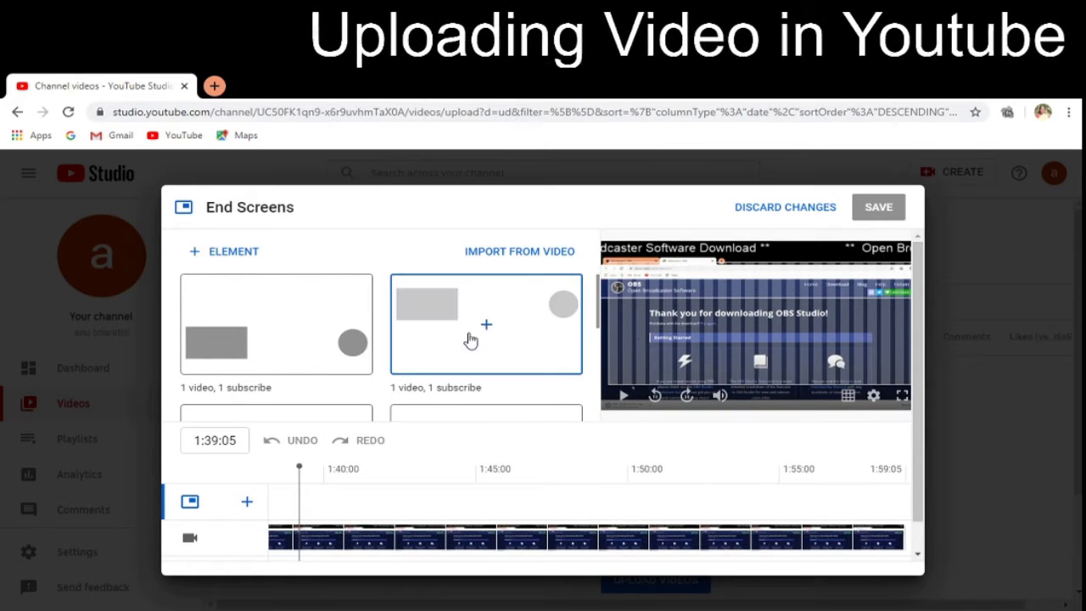
click(343, 302)
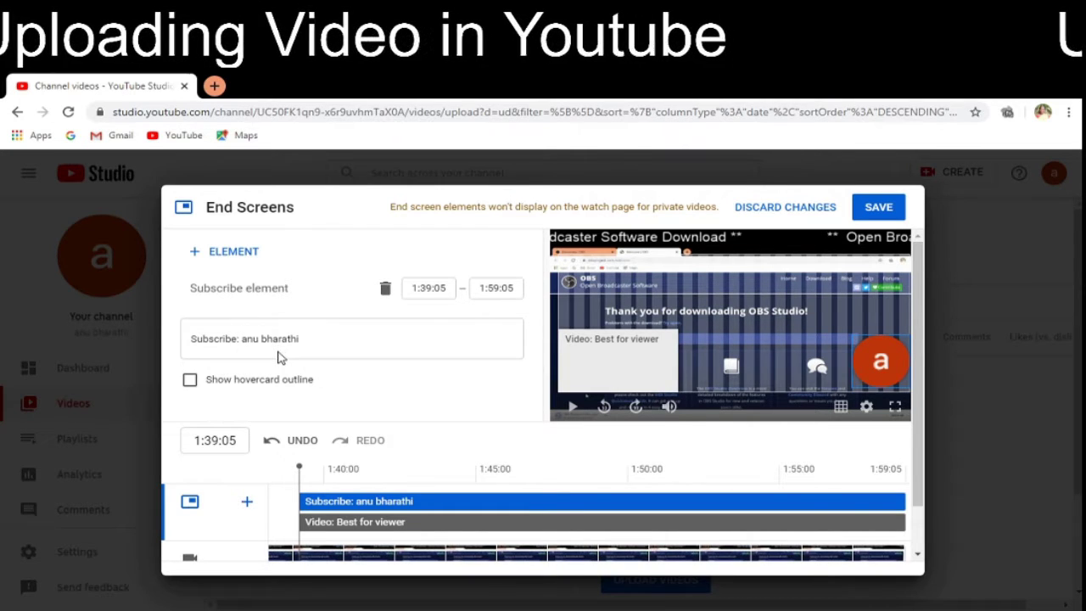
- Turn on the hovercard outline and add a new video element to the end screen
click(190, 380)
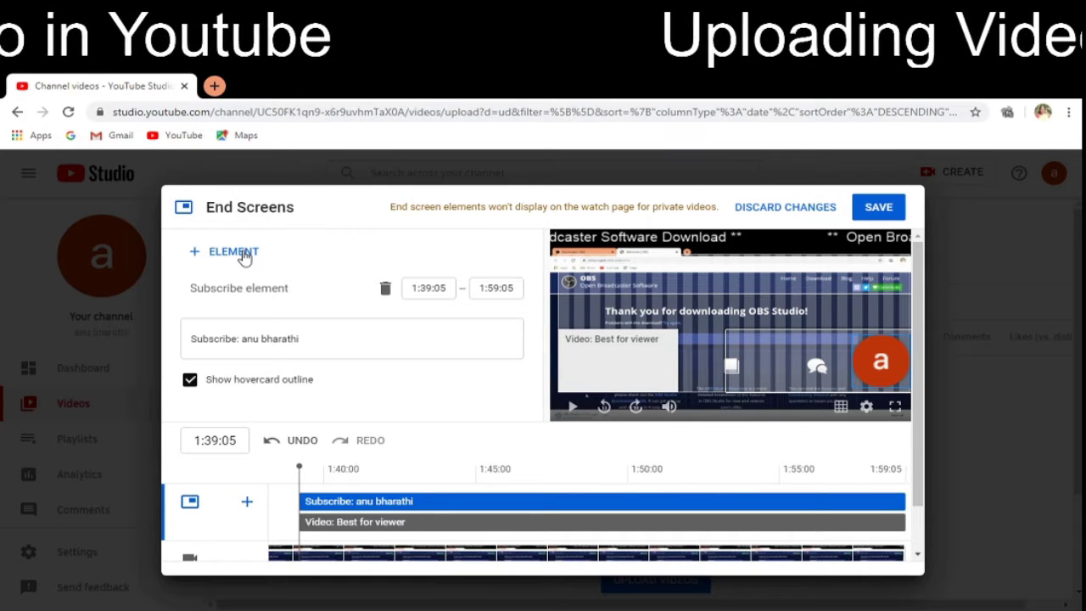
click(246, 253)
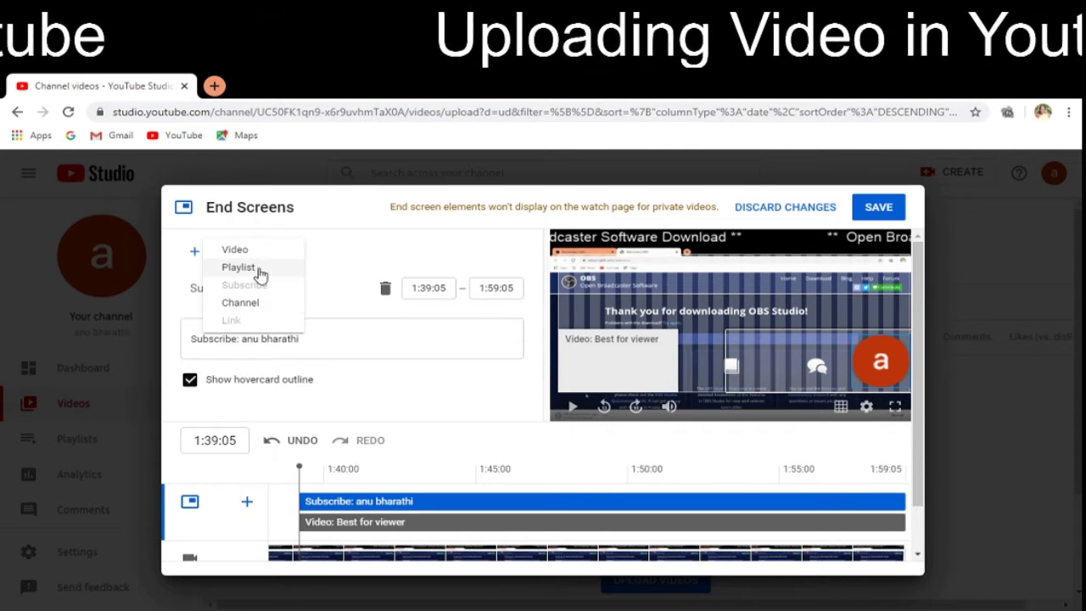
click(259, 252)
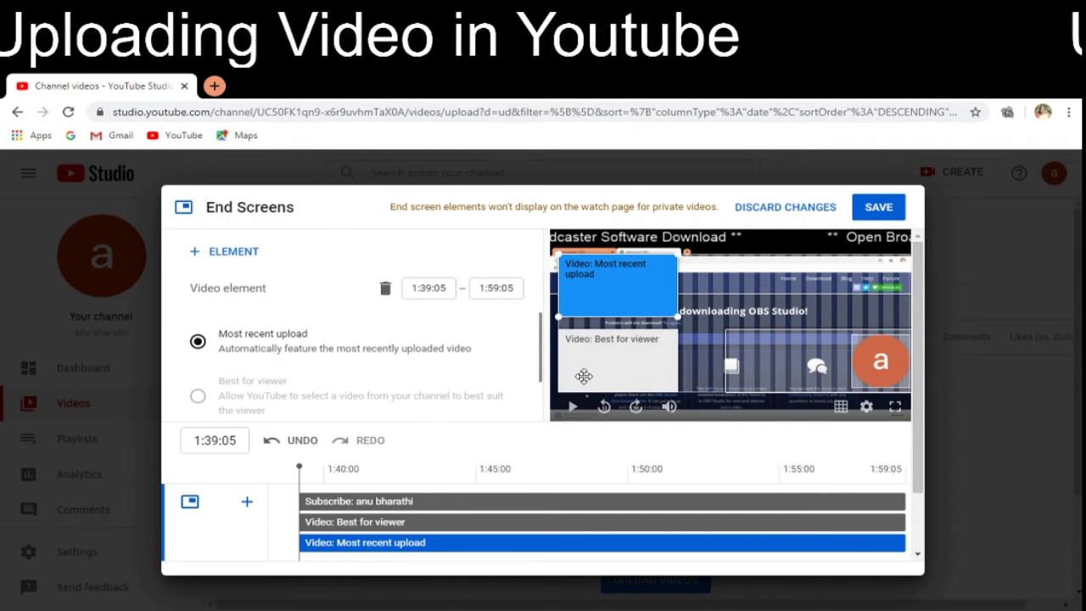
- Delete the Best for viewer video element and save the end screen
click(584, 376)
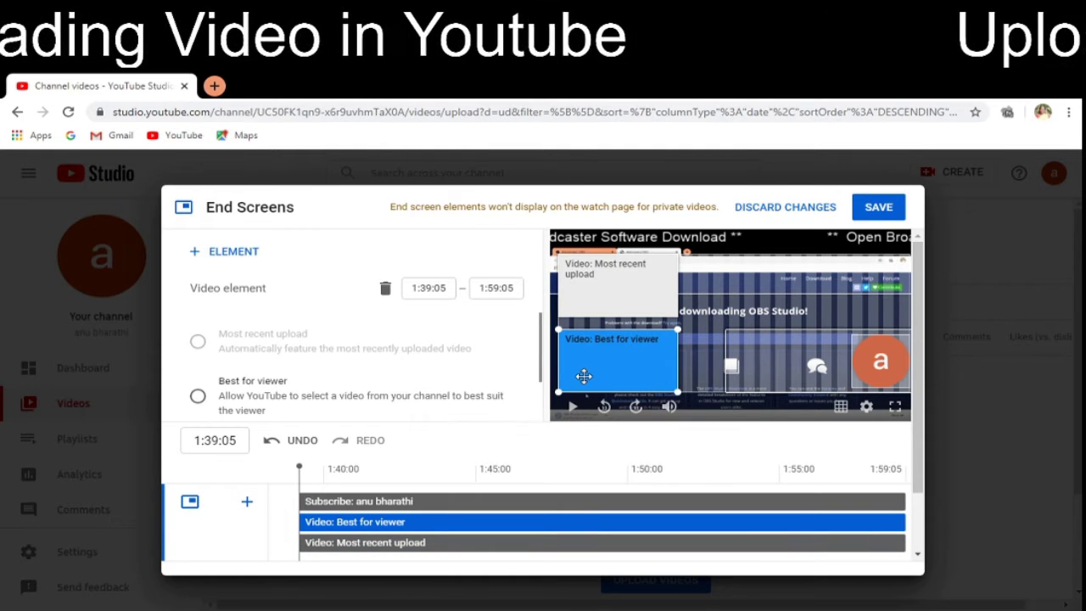
key(Delete)
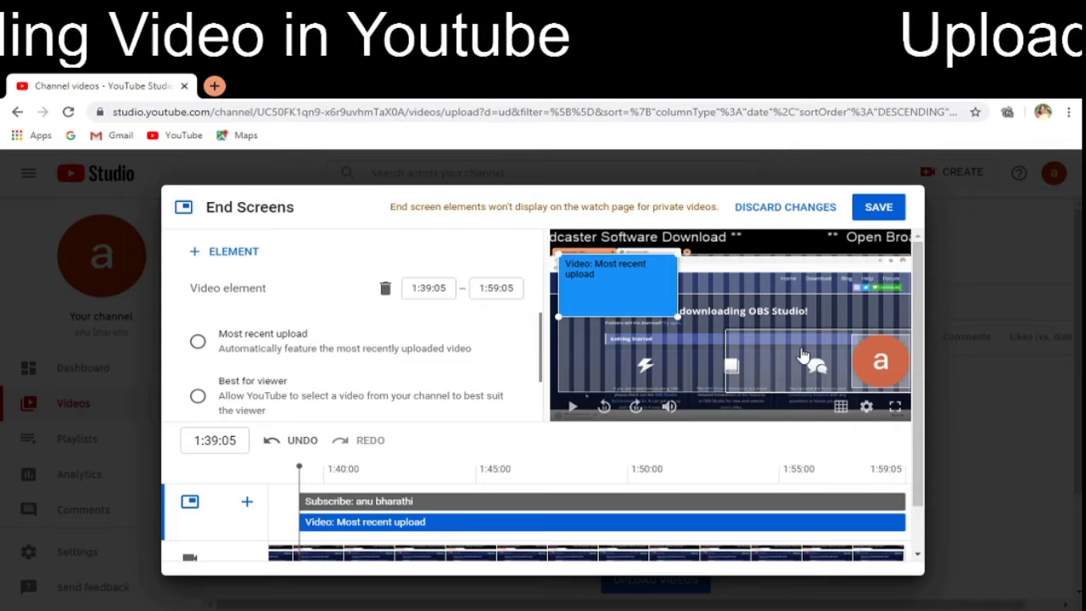
click(803, 354)
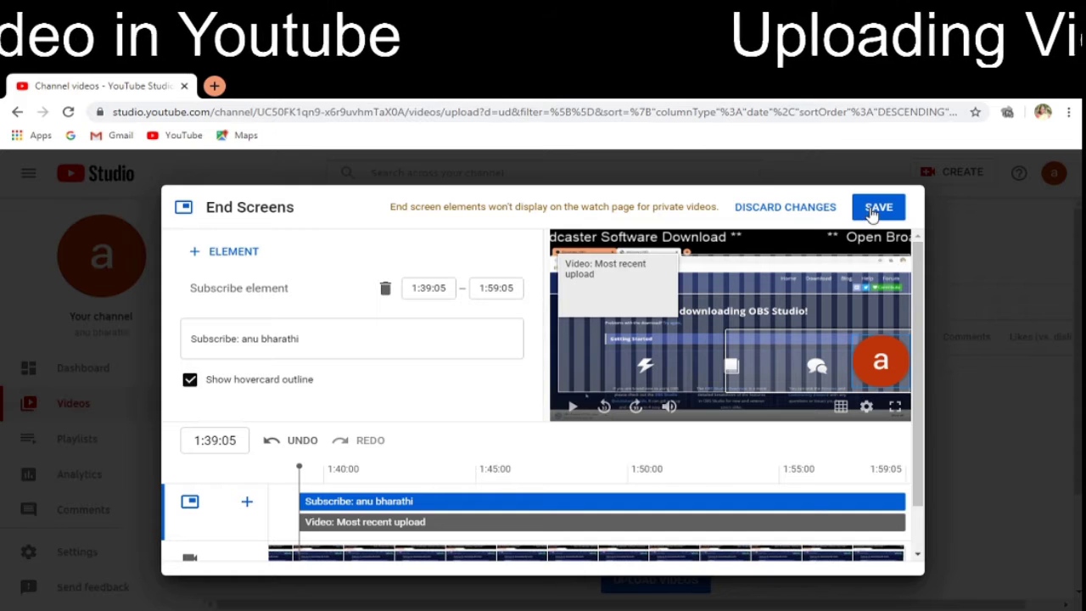
click(876, 211)
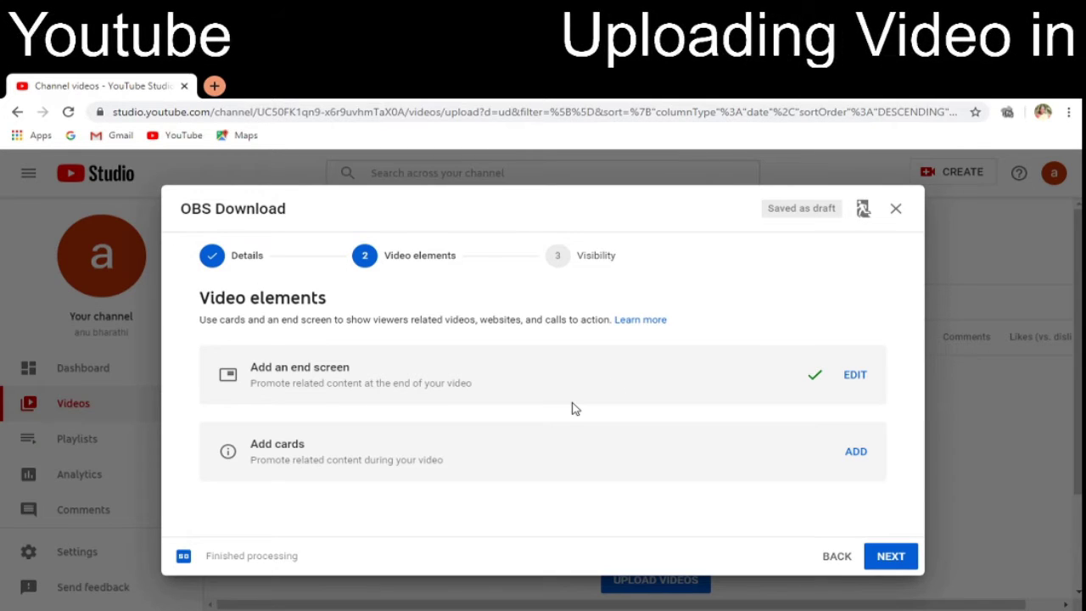
- Set OBS Download's visibility to Public and publish it
click(600, 264)
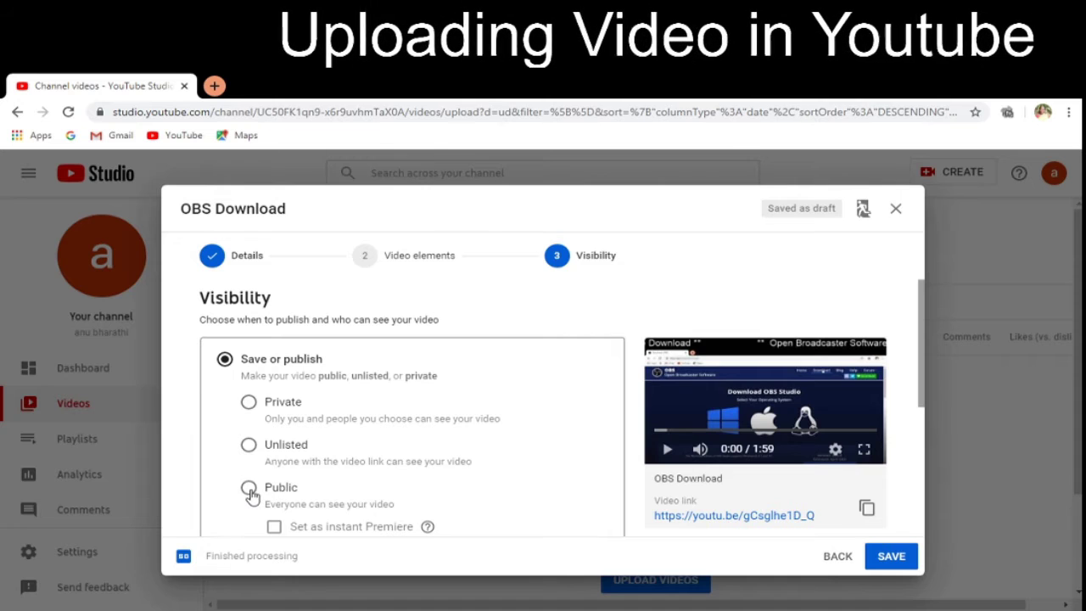
click(249, 488)
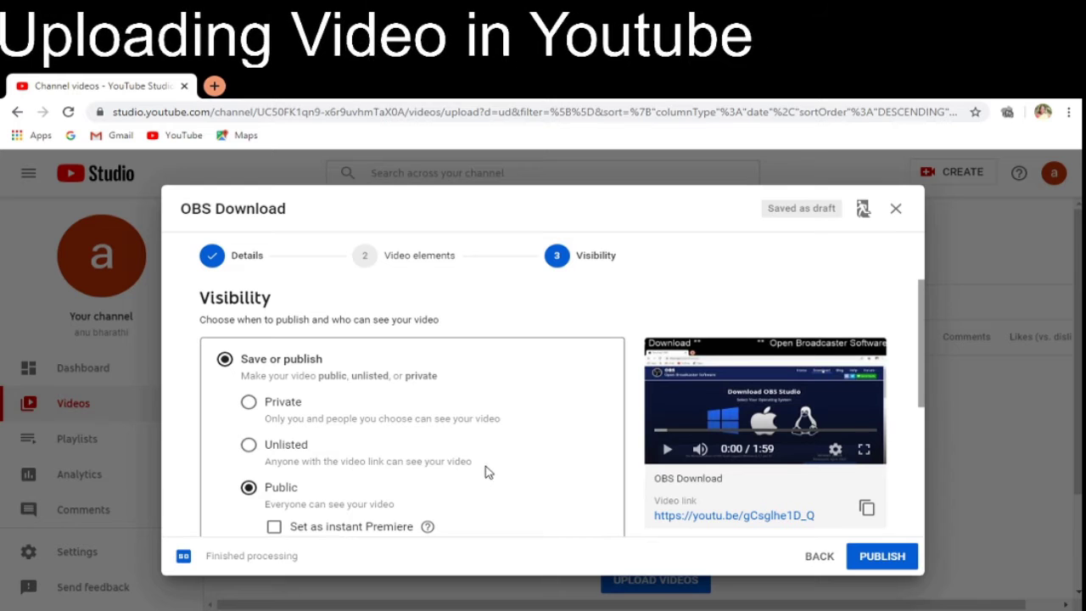
click(886, 562)
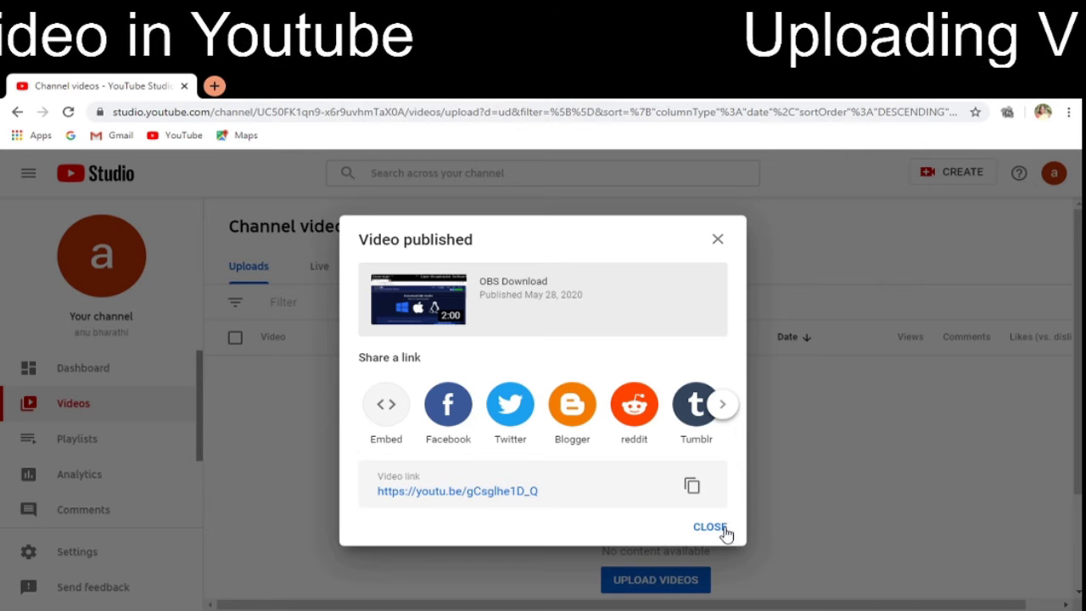
- Copy the video's share link and close the Video published confirmation
click(691, 488)
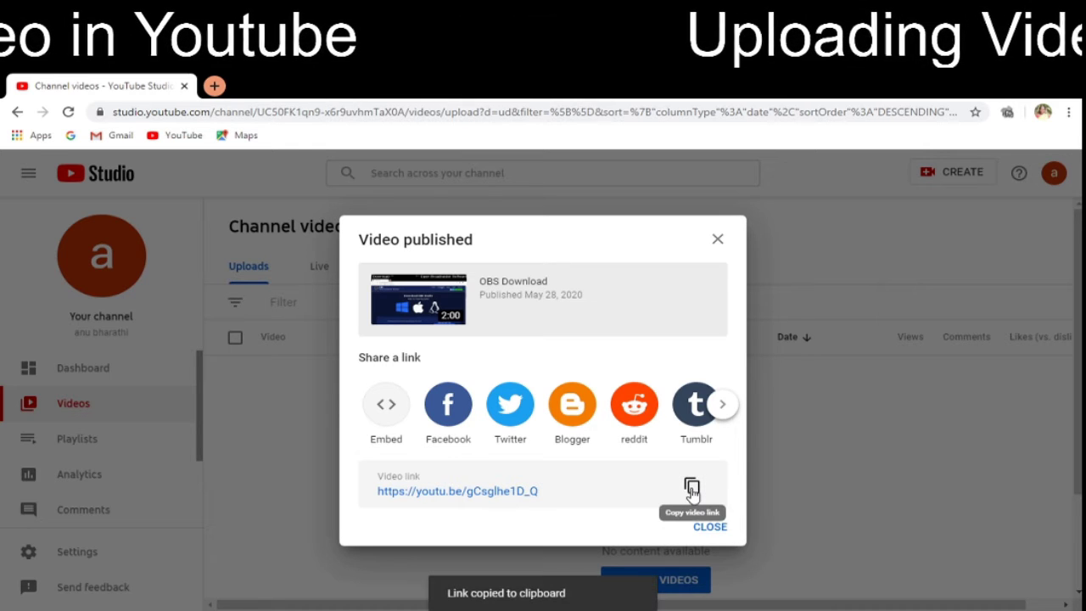
click(710, 527)
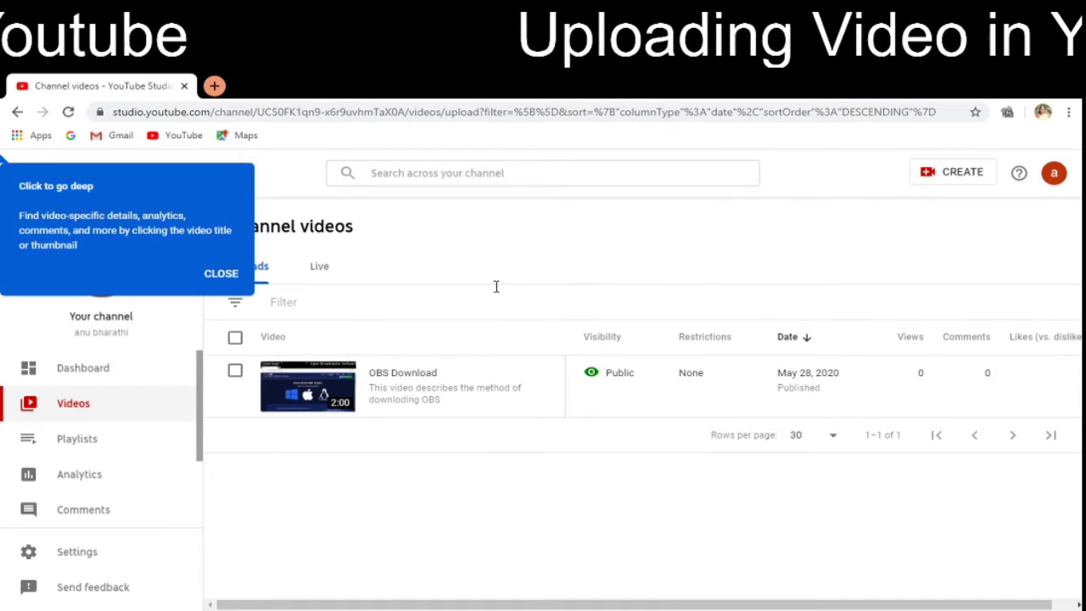
- Open the copied youtu.be link in a new tab and seek near the end to see the end screen
click(214, 86)
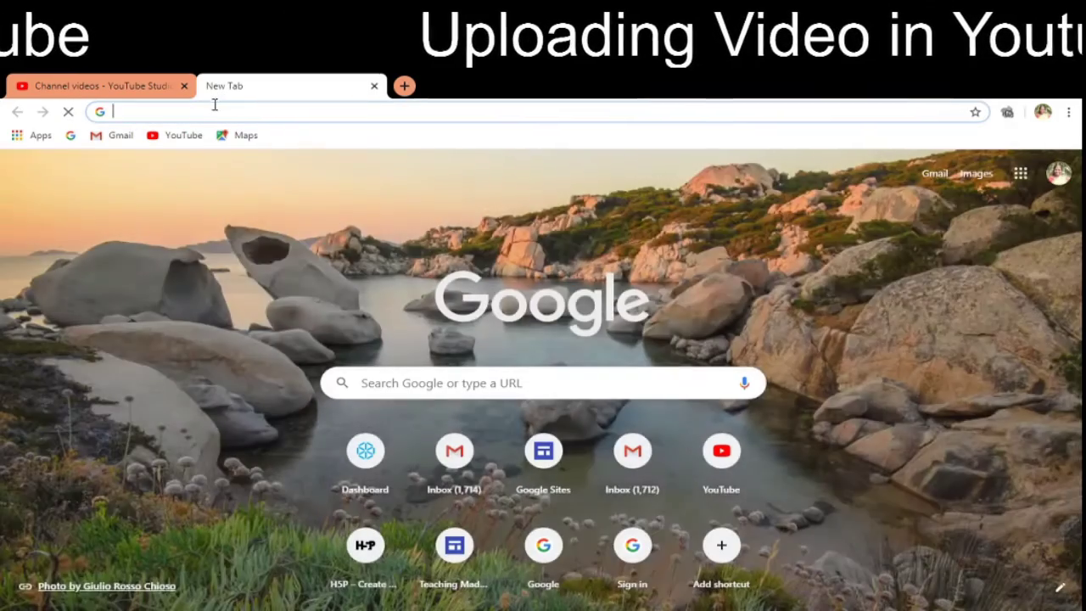
click(215, 106)
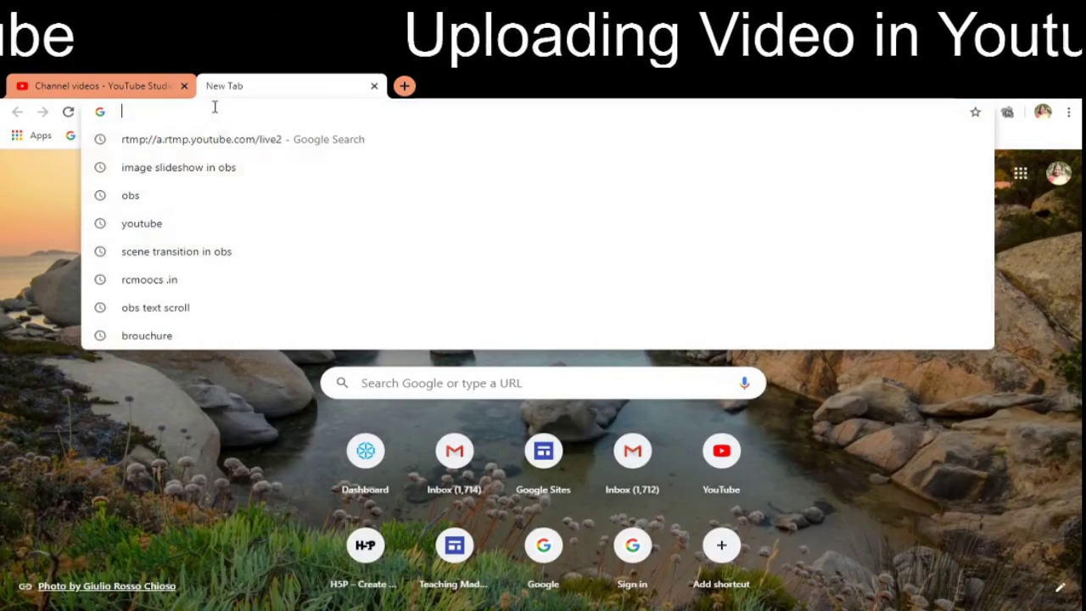
key(ctrl+v)
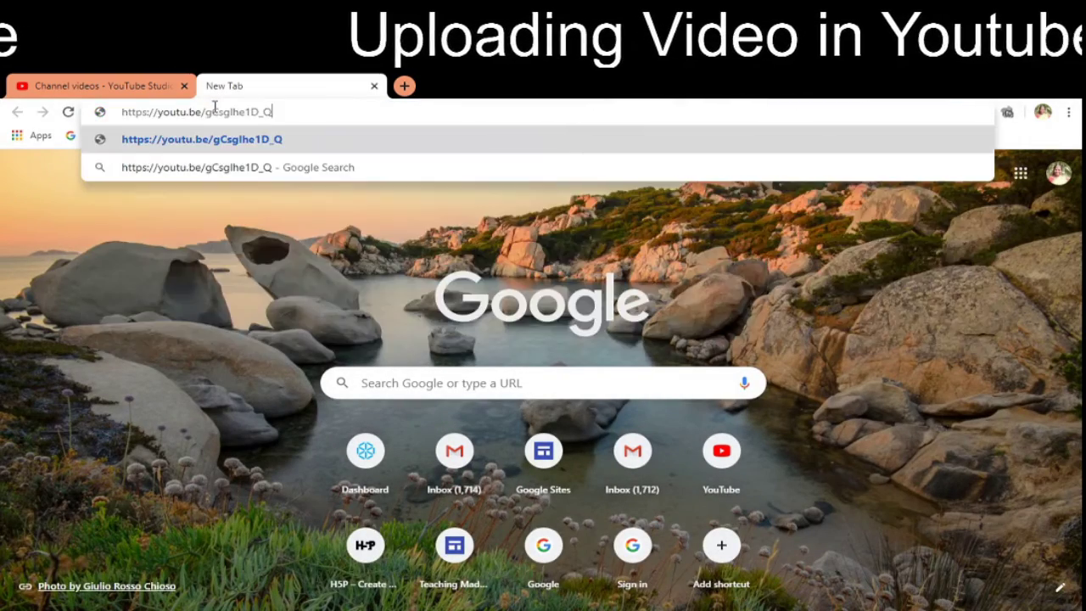
key(Return)
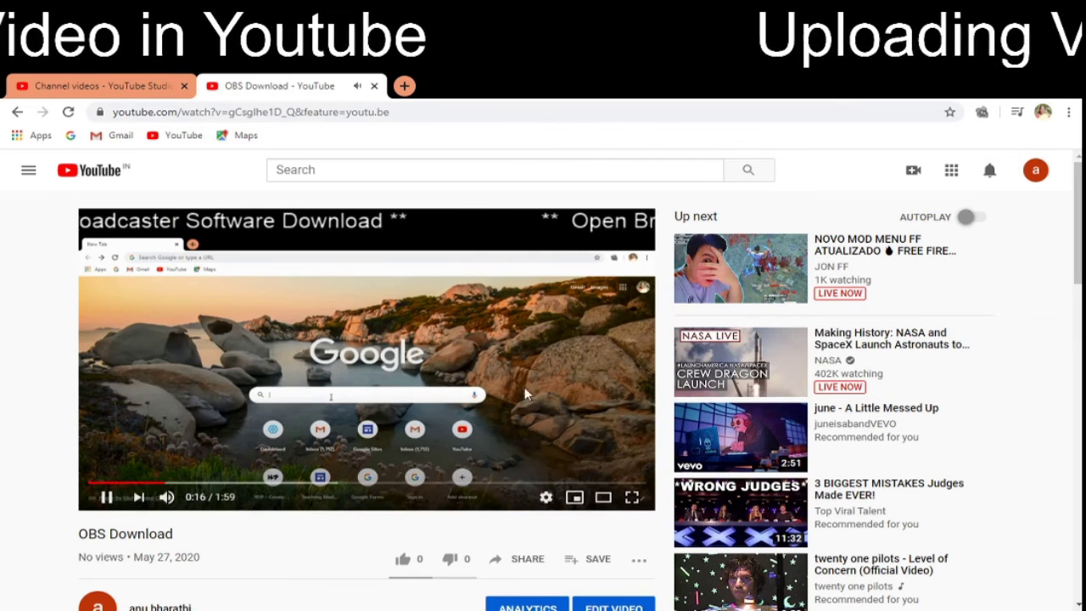
click(602, 484)
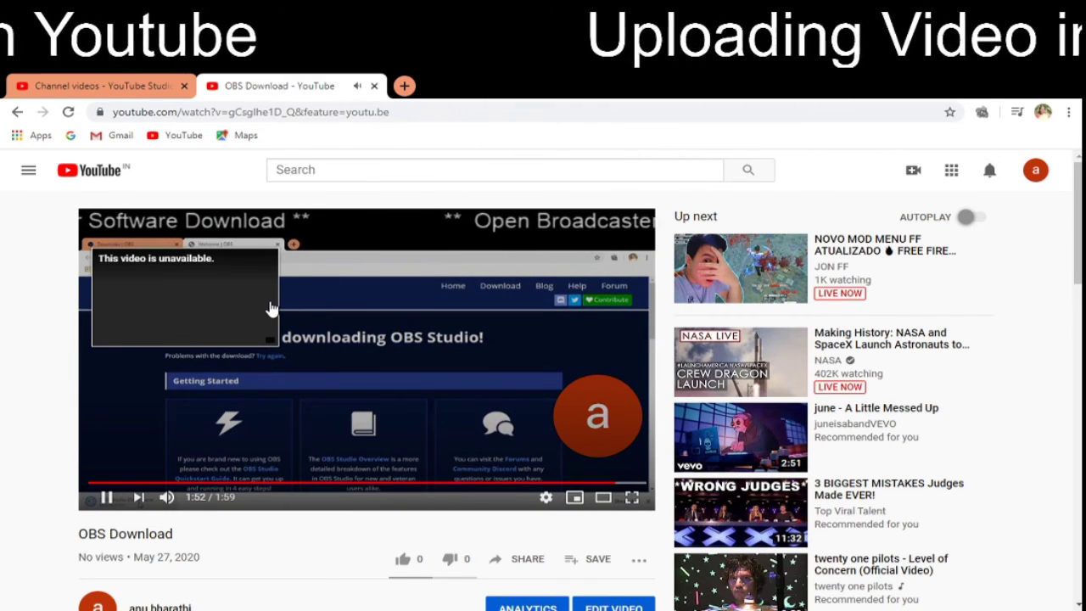
mouse_move(606, 404)
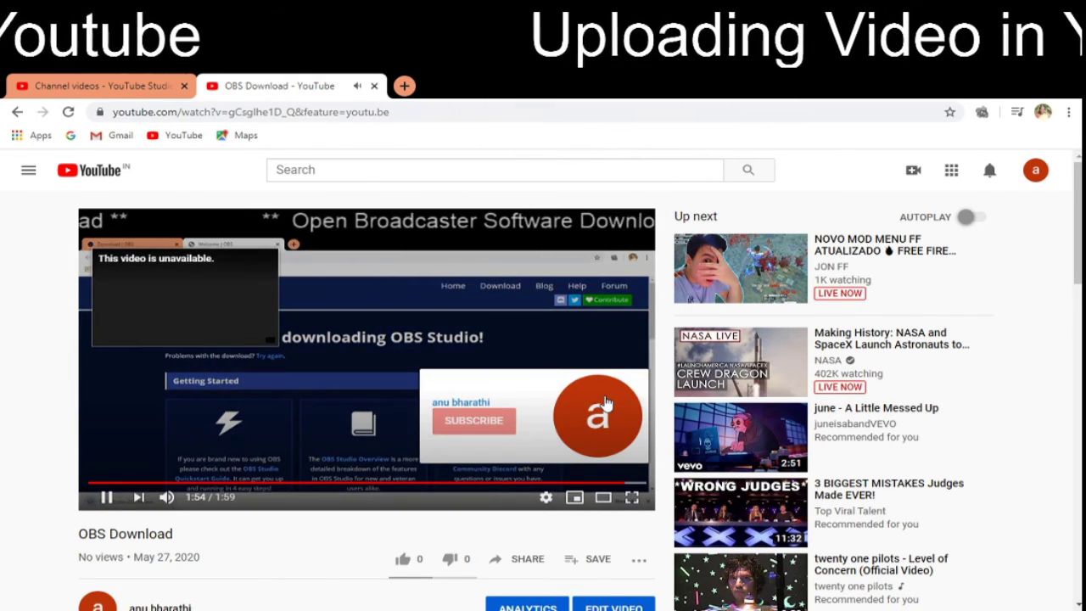